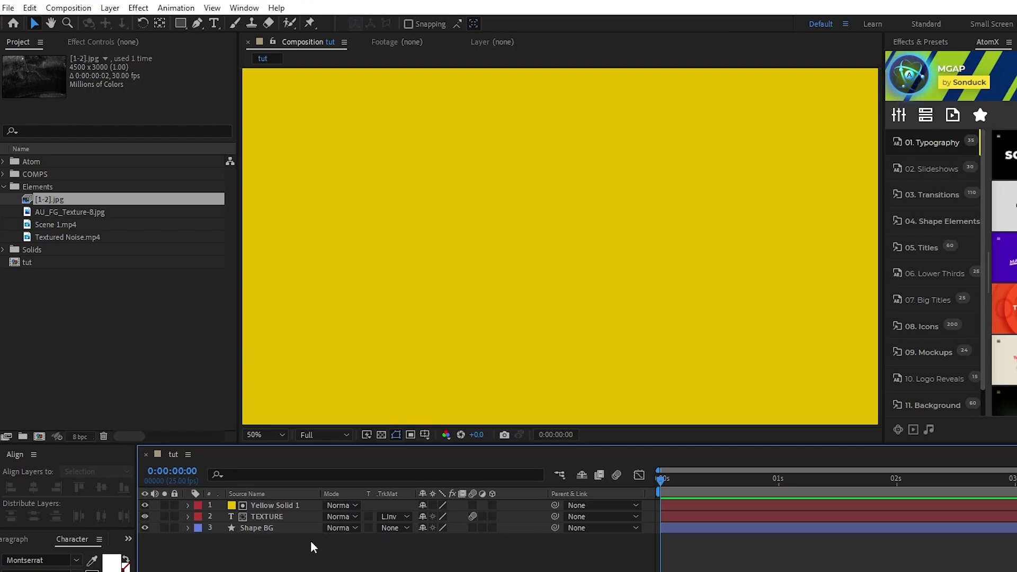
Step: Import the Paper Texture image sequence from the Textures folder into the Project panel
{"action": "key", "text": "alt+Tab"}
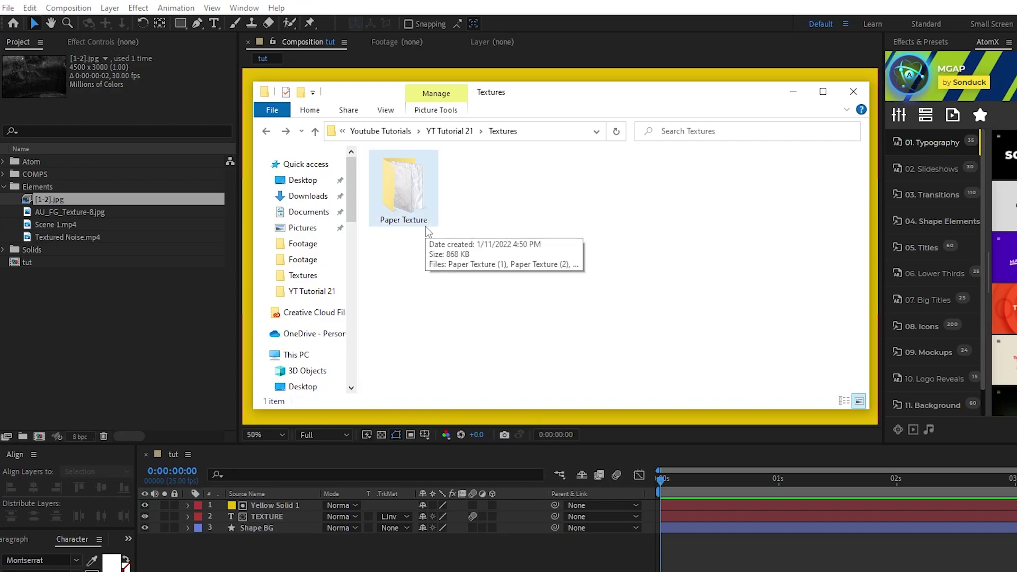
{"action": "double_click", "coordinate": [427, 183]}
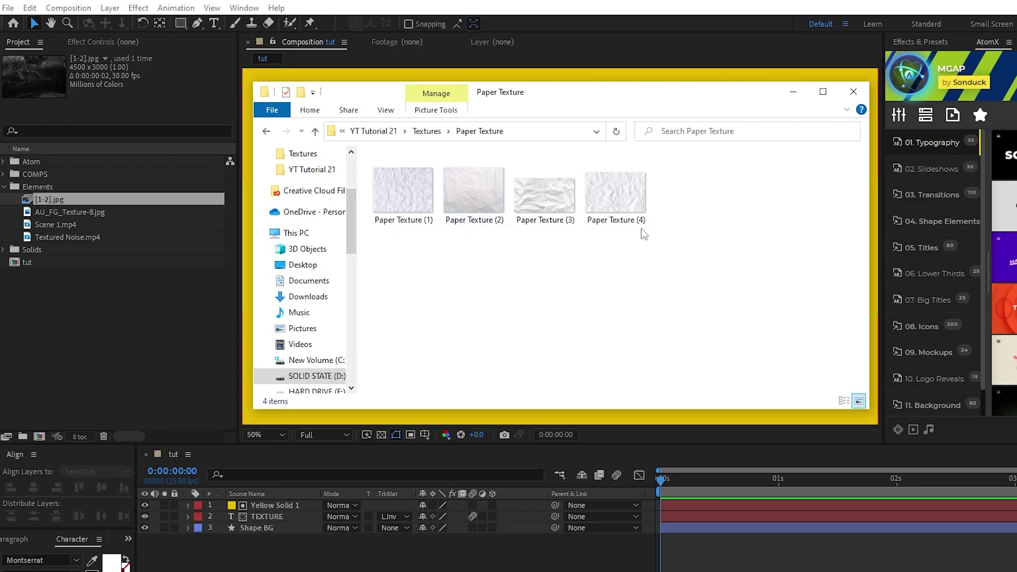
{"action": "left_click", "coordinate": [426, 131]}
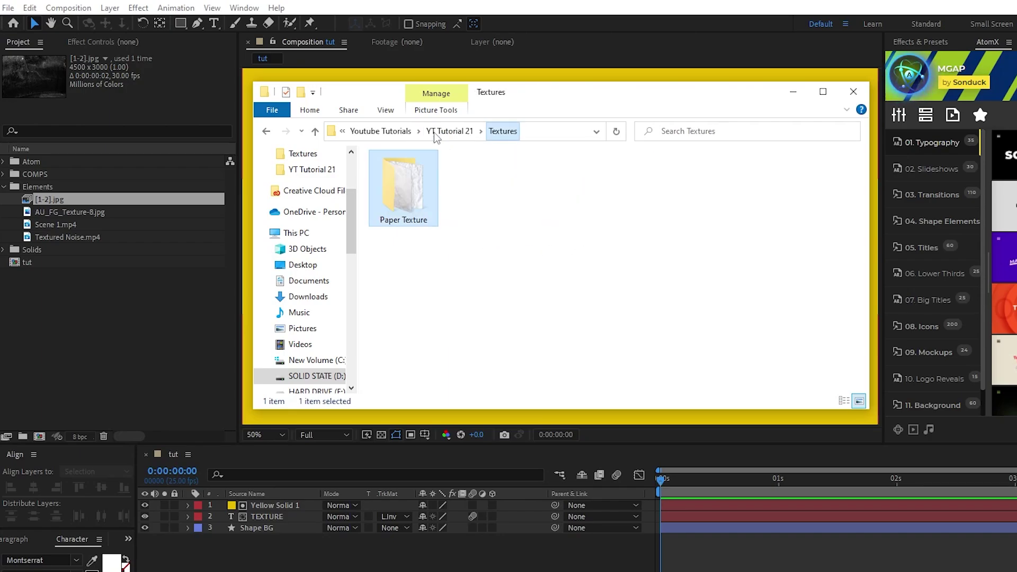
{"action": "left_click_drag", "start_coordinate": [407, 191], "coordinate": [59, 186]}
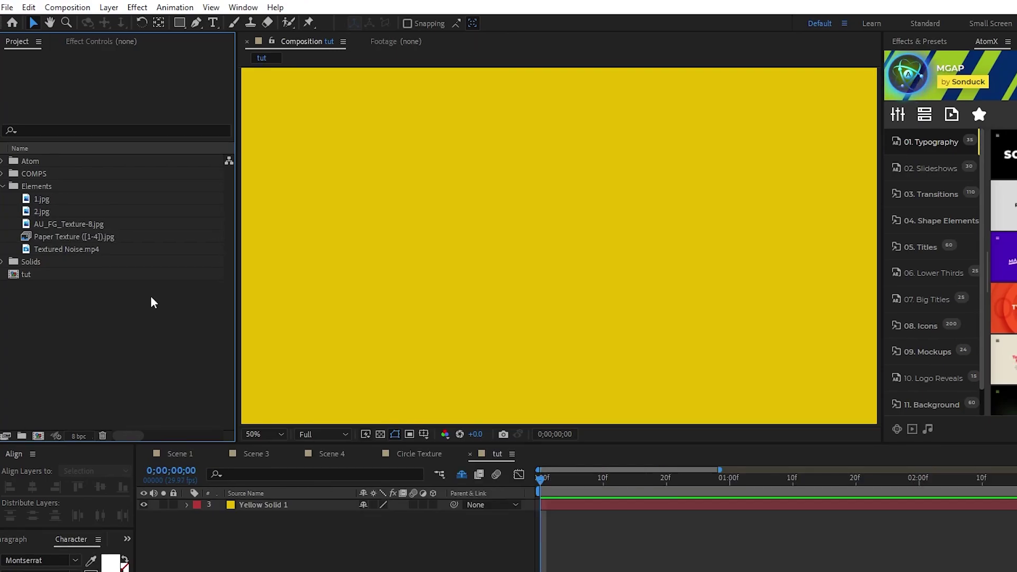
Step: Add the Paper Texture sequence to the timeline and set its blend mode to Multiply
{"action": "left_click", "coordinate": [87, 238]}
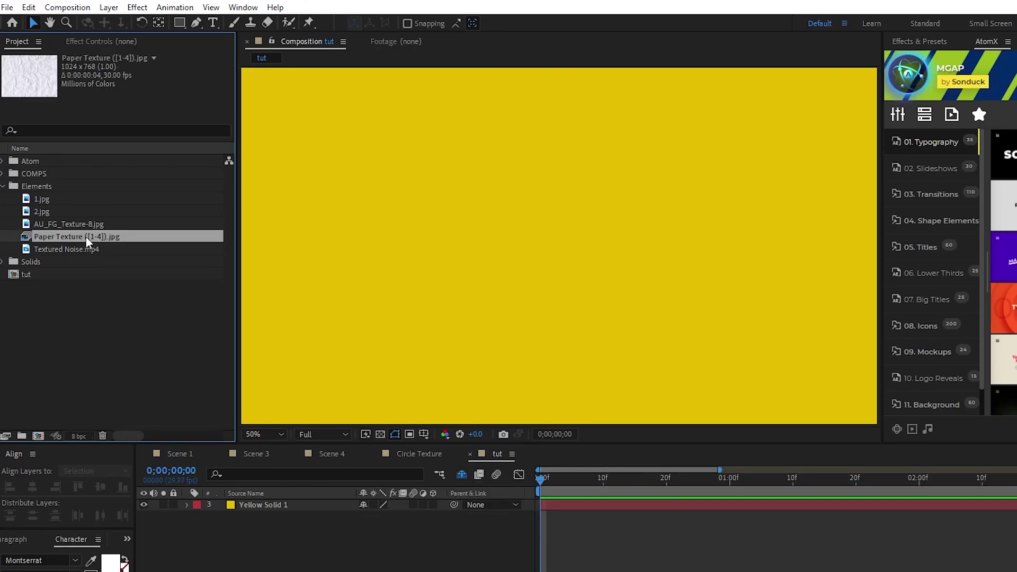
{"action": "left_click_drag", "start_coordinate": [85, 237], "coordinate": [253, 503]}
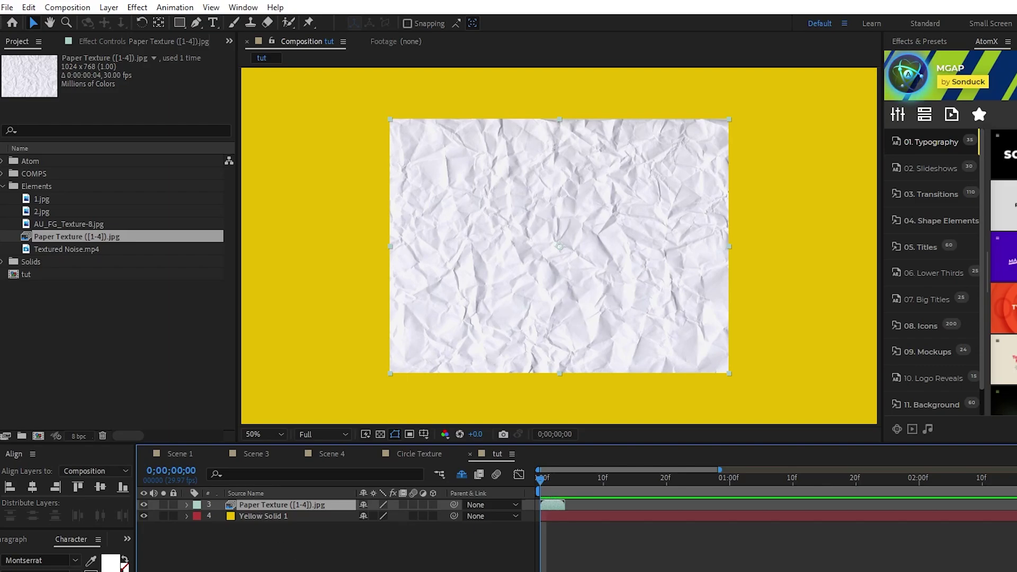
{"action": "key", "text": "F4"}
{"action": "left_click", "coordinate": [376, 504]}
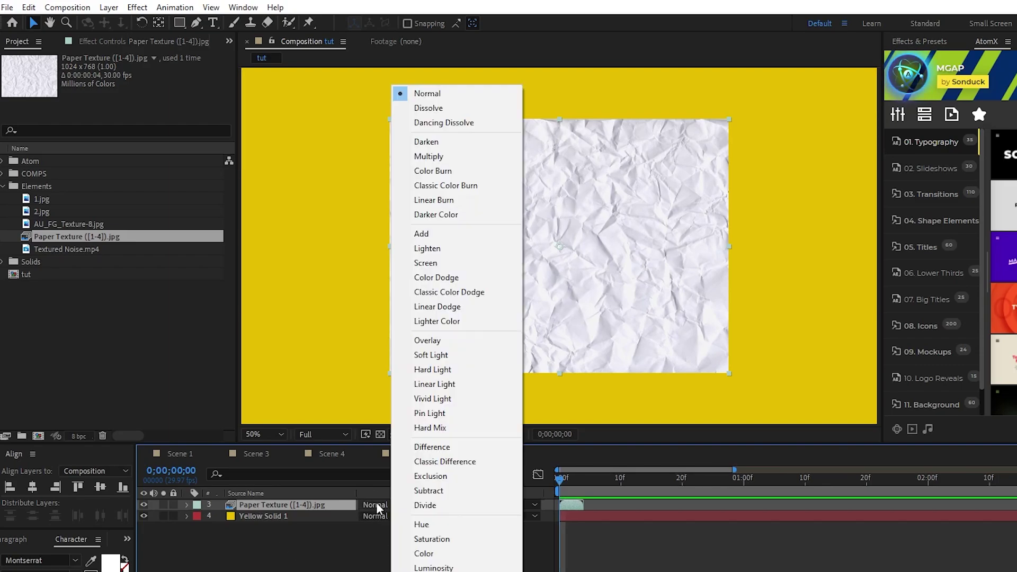
{"action": "left_click", "coordinate": [430, 157]}
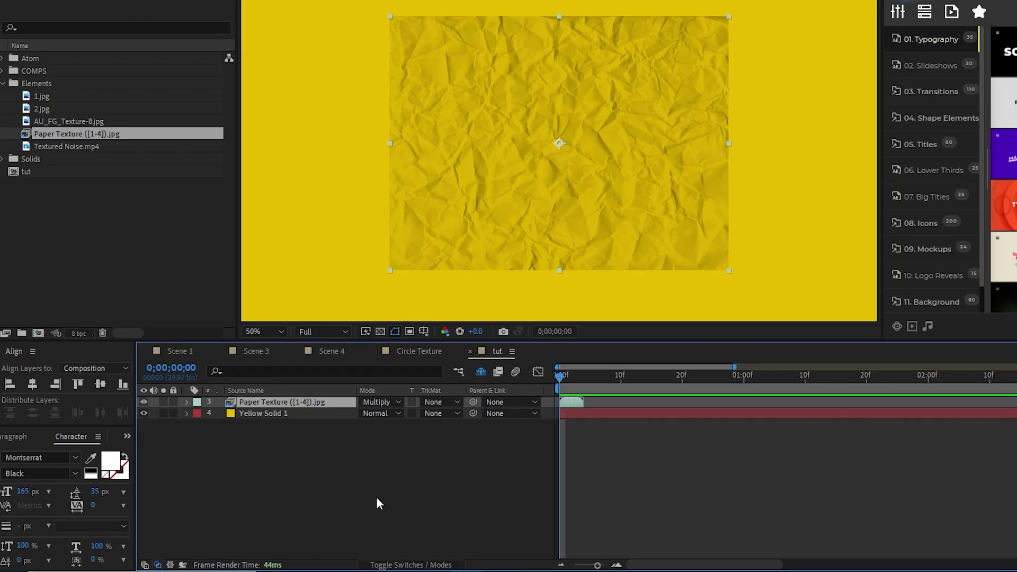
Step: Scale the Paper Texture layer to 188% and reset the viewer zoom to 50%
{"action": "key", "text": "s"}
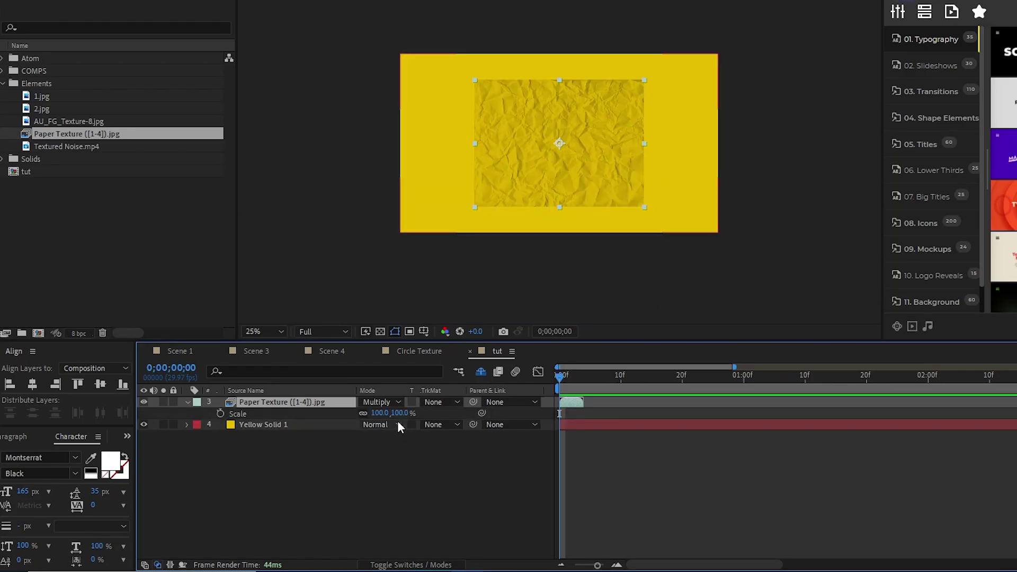
{"action": "left_click_drag", "start_coordinate": [393, 412], "coordinate": [447, 423]}
{"action": "left_click", "coordinate": [428, 544]}
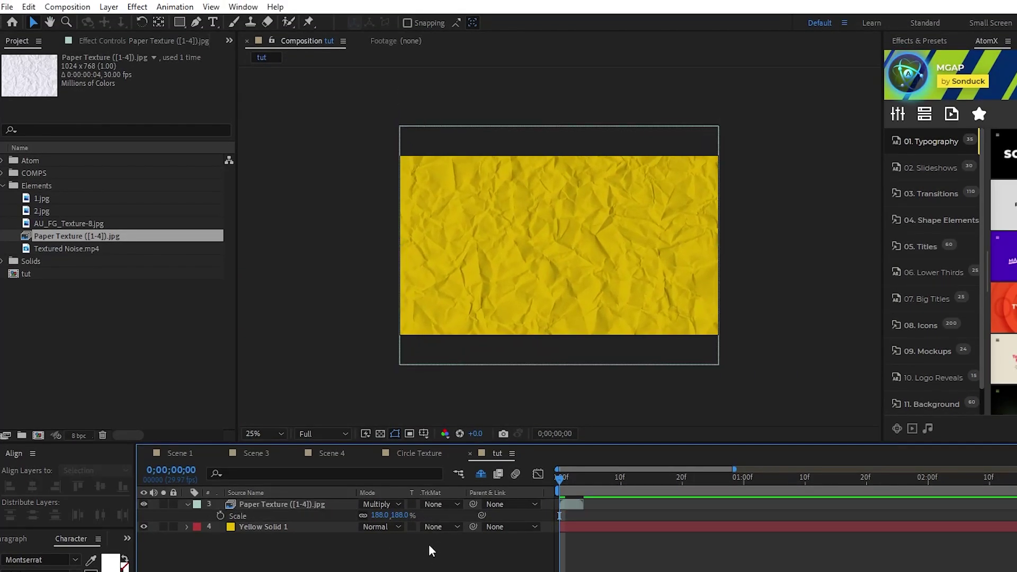
{"action": "key", "text": "."}
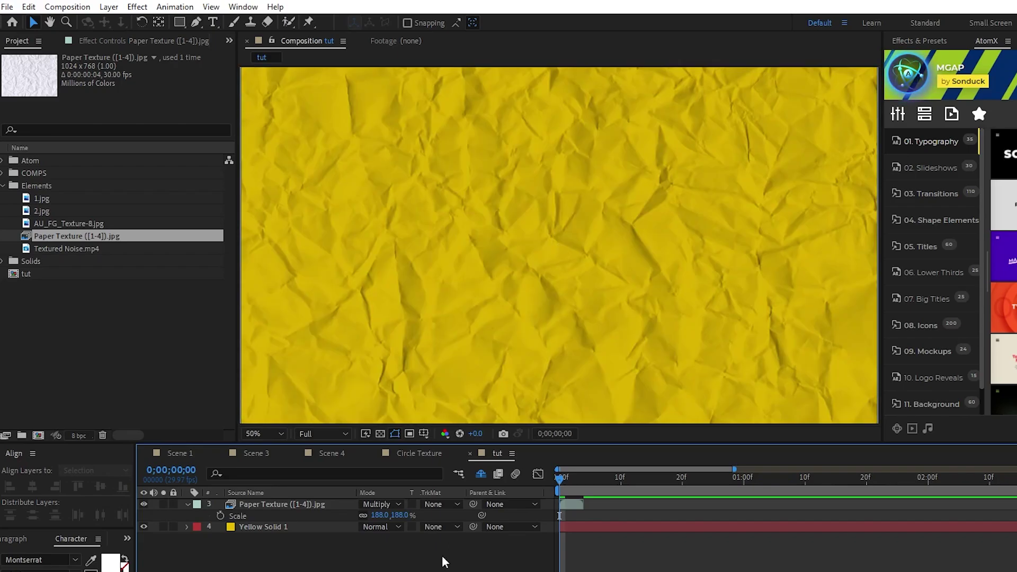
Step: Scrub the first frames and play a preview to check the enlarged texture
{"action": "key", "text": "equal"}
{"action": "left_click", "coordinate": [569, 476]}
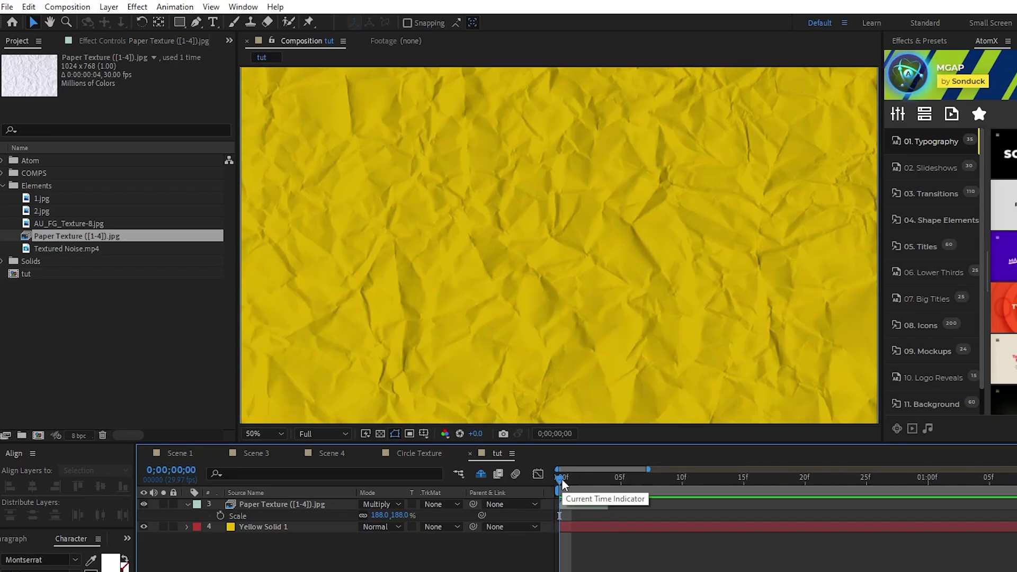
{"action": "left_click_drag", "start_coordinate": [562, 478], "coordinate": [581, 546]}
{"action": "key", "text": "space"}
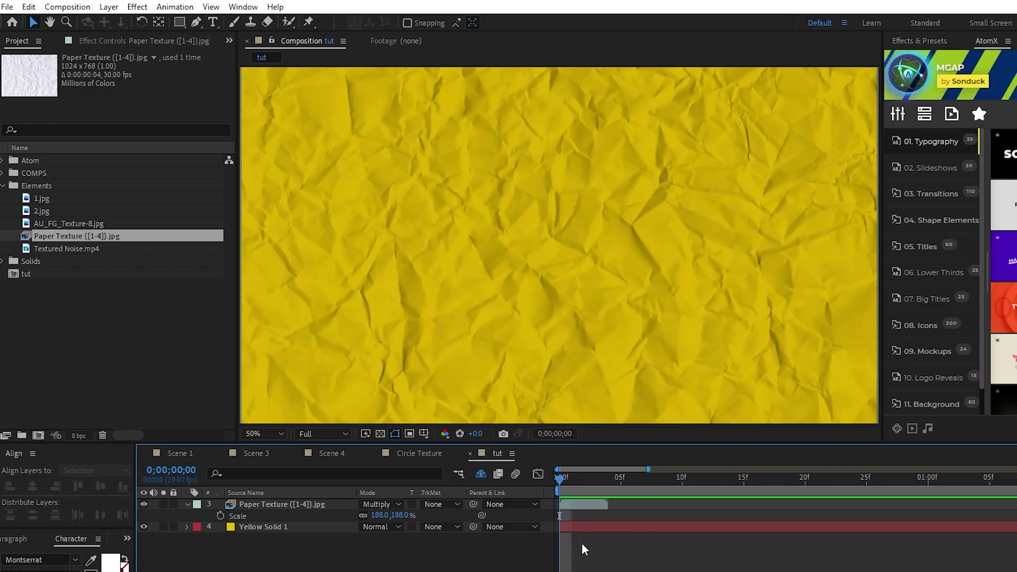
{"action": "key", "text": "minus"}
{"action": "key", "text": "minus"}
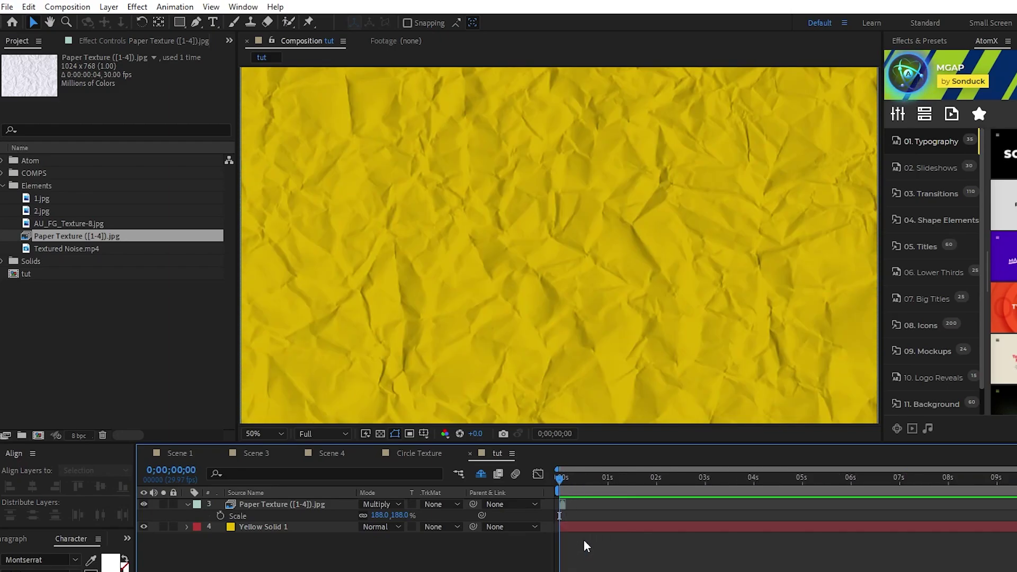
Step: Enable Time Remapping, extend the layer to the comp end, and move the end keyframe to 12f
{"action": "right_click", "coordinate": [324, 504]}
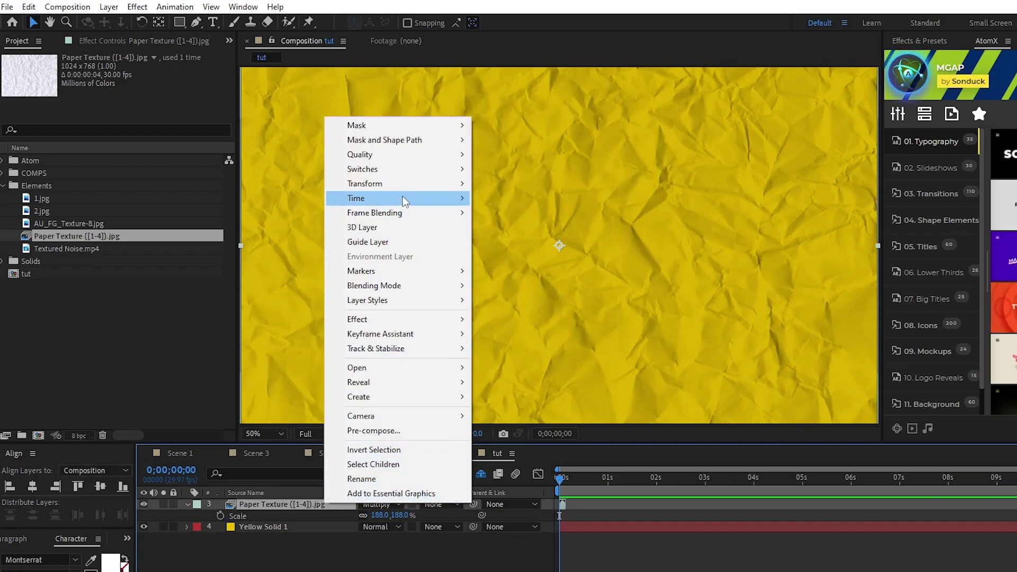
{"action": "mouse_move", "coordinate": [437, 198]}
{"action": "left_click", "coordinate": [504, 199]}
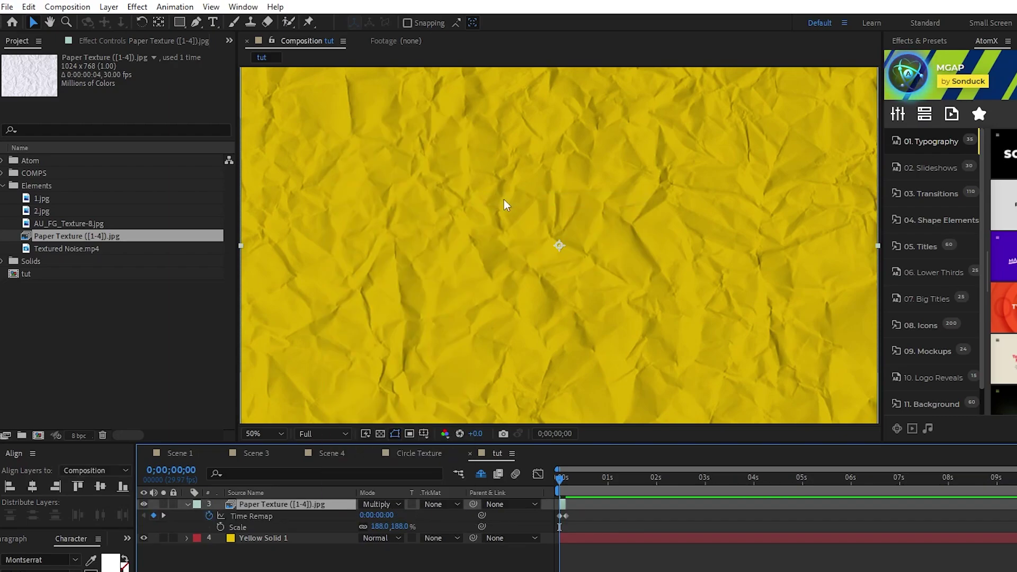
{"action": "left_click_drag", "start_coordinate": [569, 463], "coordinate": [1016, 504]}
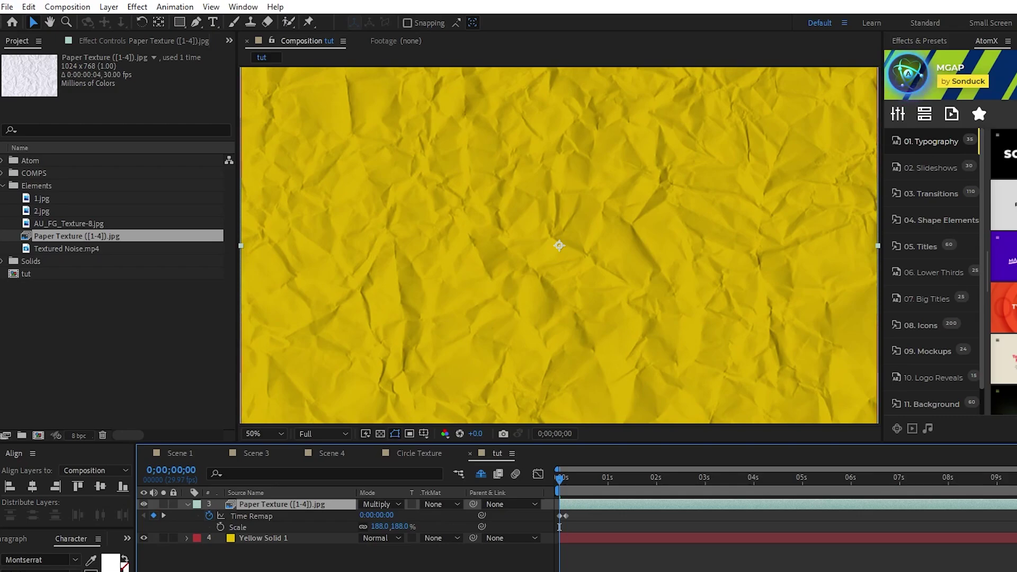
{"action": "key", "text": "equal"}
{"action": "key", "text": "equal"}
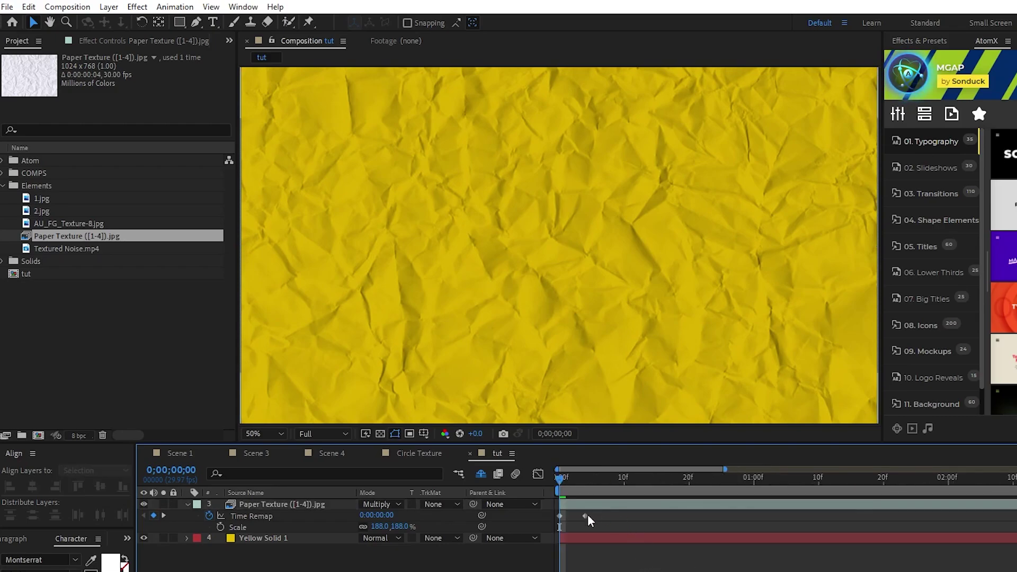
{"action": "left_click", "coordinate": [586, 516]}
{"action": "left_click_drag", "start_coordinate": [586, 516], "coordinate": [635, 516]}
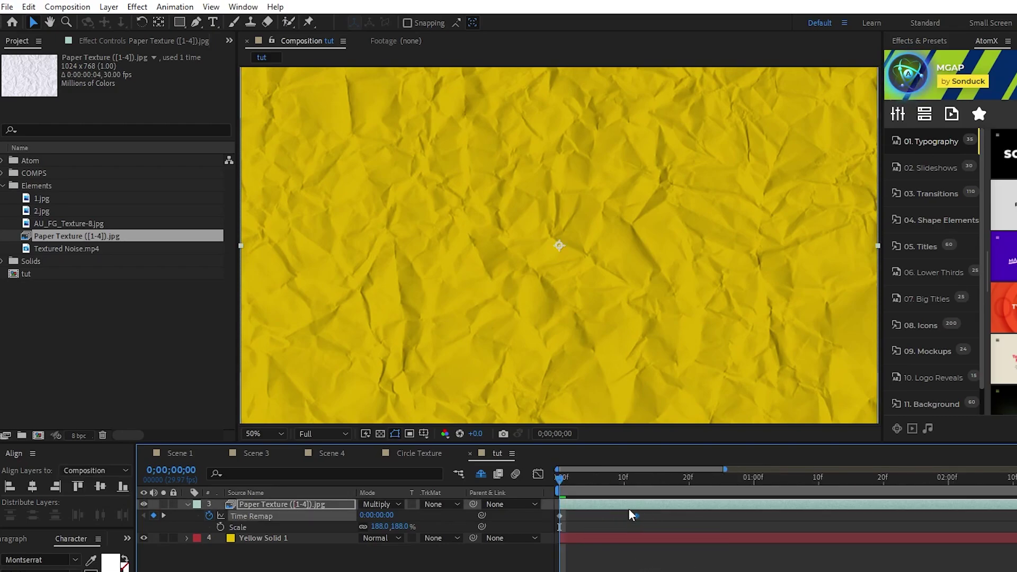
{"action": "left_click_drag", "start_coordinate": [630, 479], "coordinate": [551, 482]}
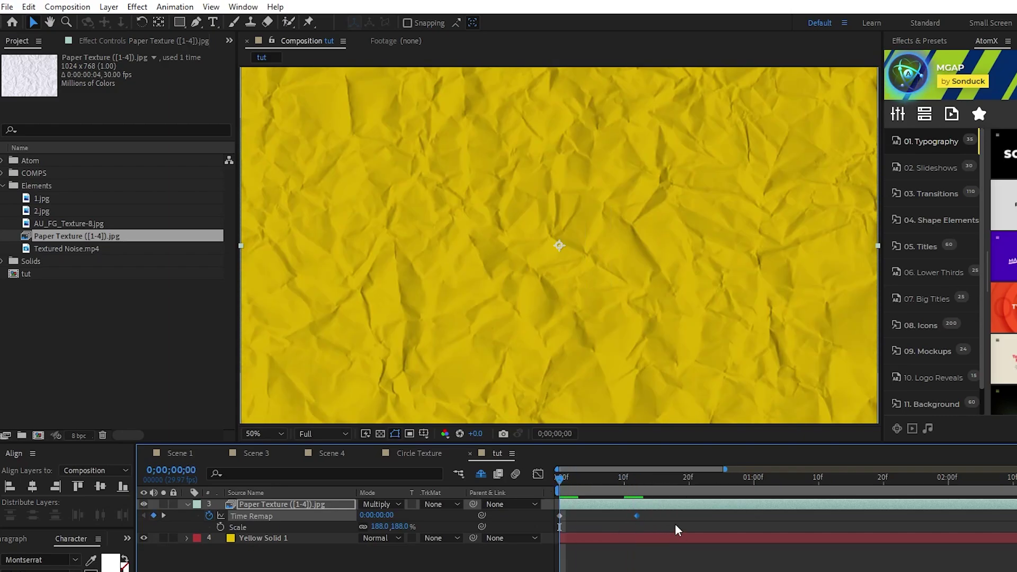
{"action": "key", "text": "space"}
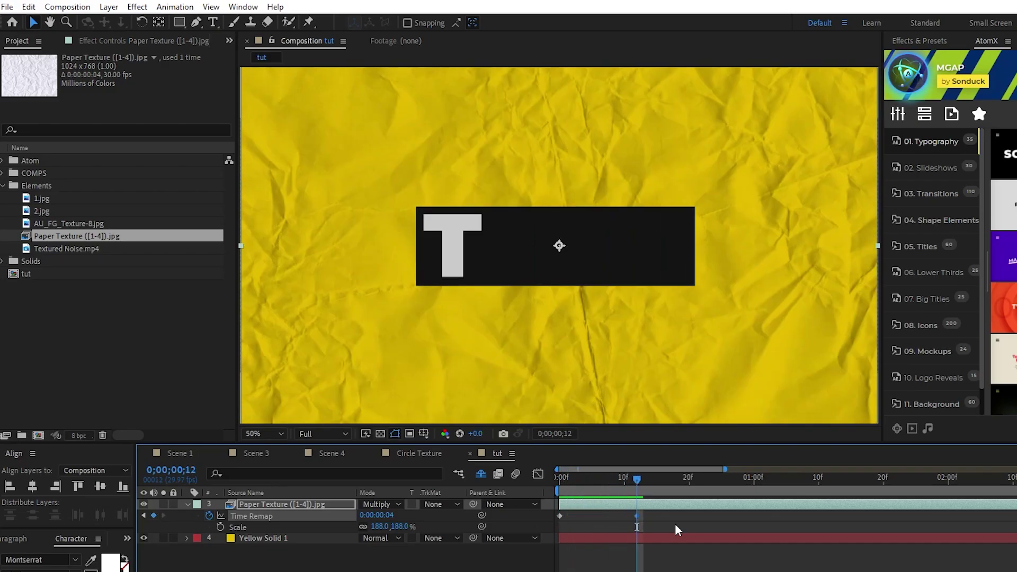
Step: Add a loopOut() expression to Time Remap and preview the looping paper
{"action": "left_click", "coordinate": [209, 516], "text": "alt"}
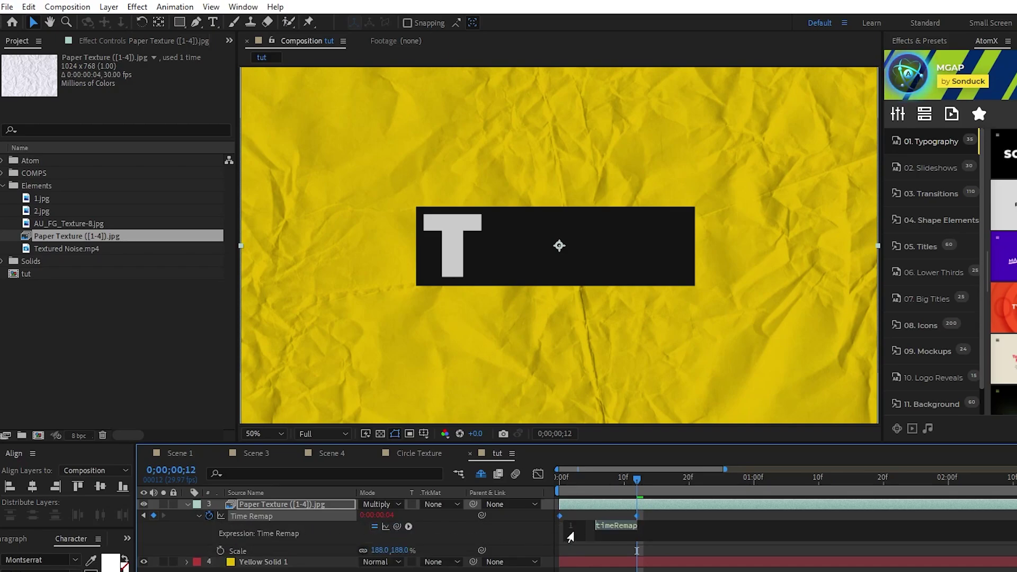
{"action": "type", "text": "loopOut"}
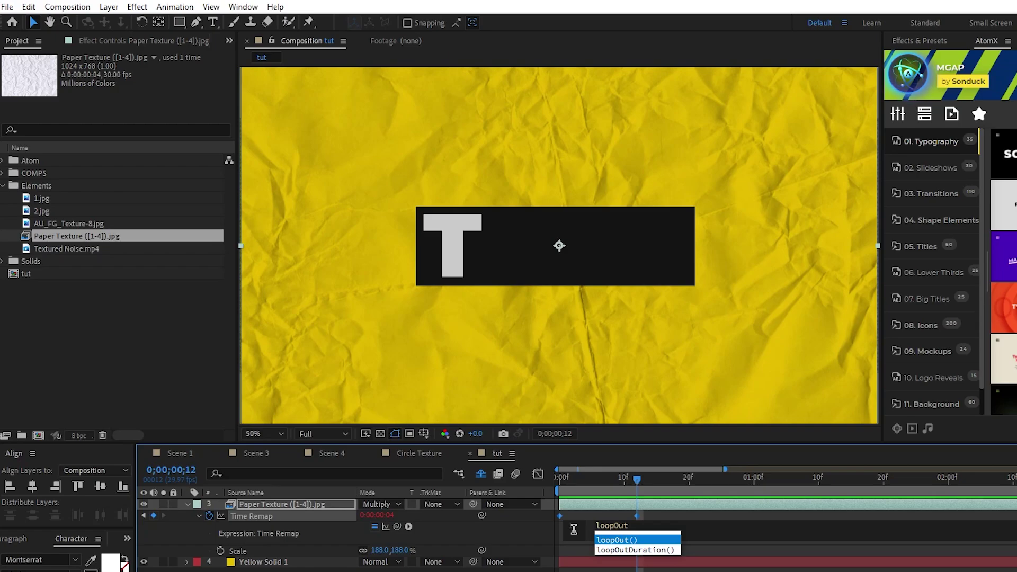
{"action": "key", "text": "Return"}
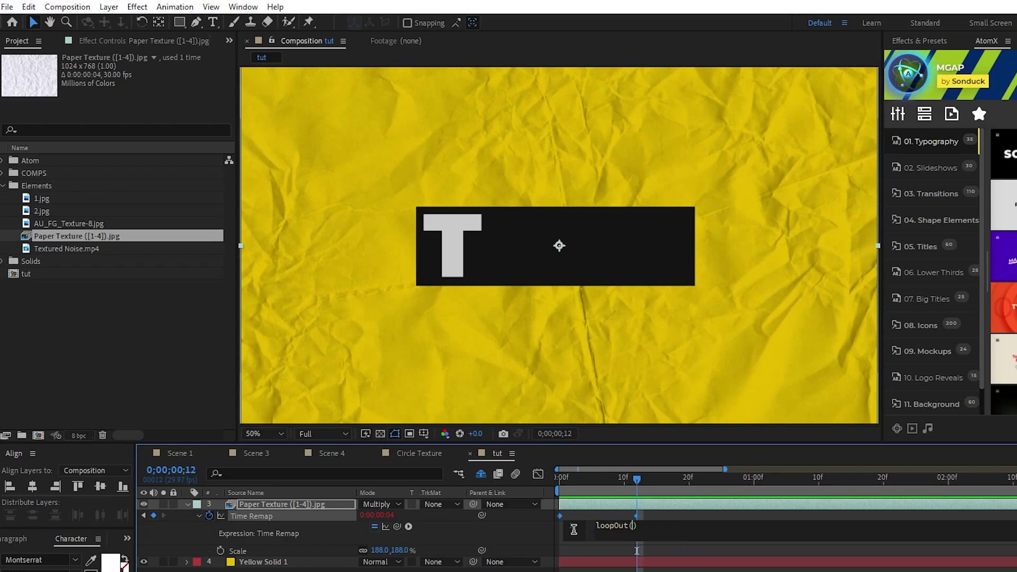
{"action": "left_click", "coordinate": [522, 528]}
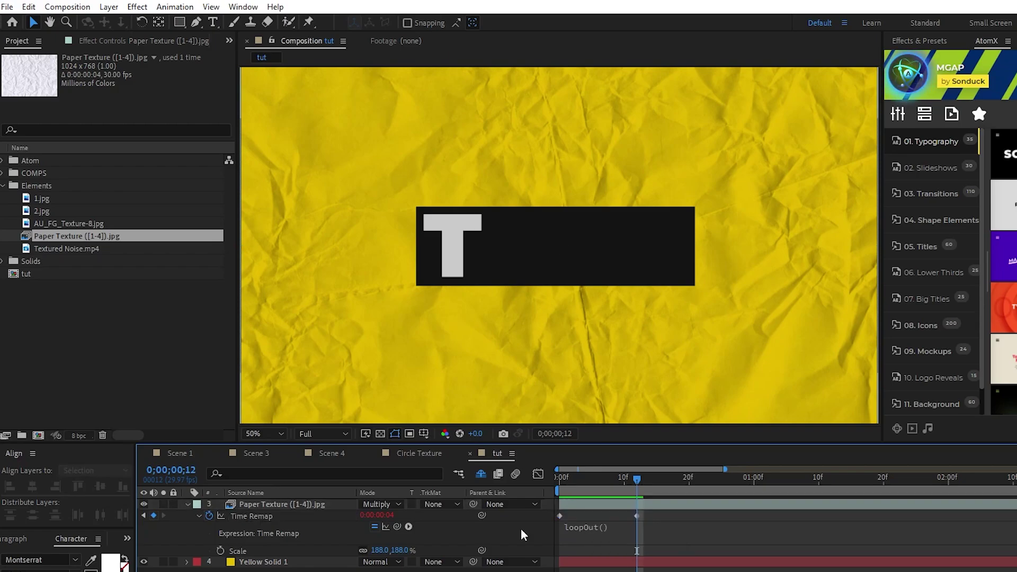
{"action": "key", "text": "Home"}
{"action": "key", "text": "space"}
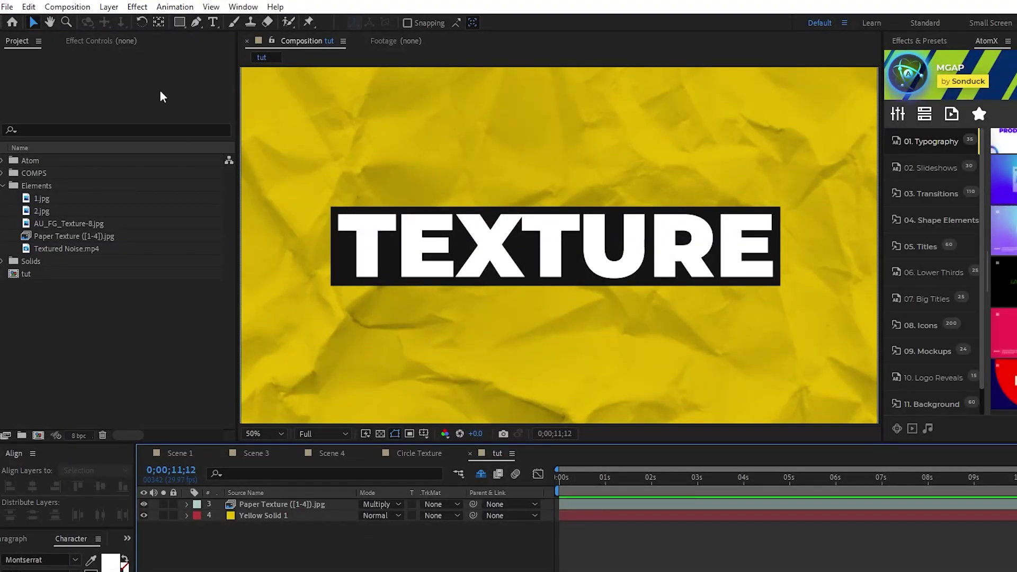
Step: Create a new adjustment layer and rename it Noise
{"action": "left_click", "coordinate": [109, 6]}
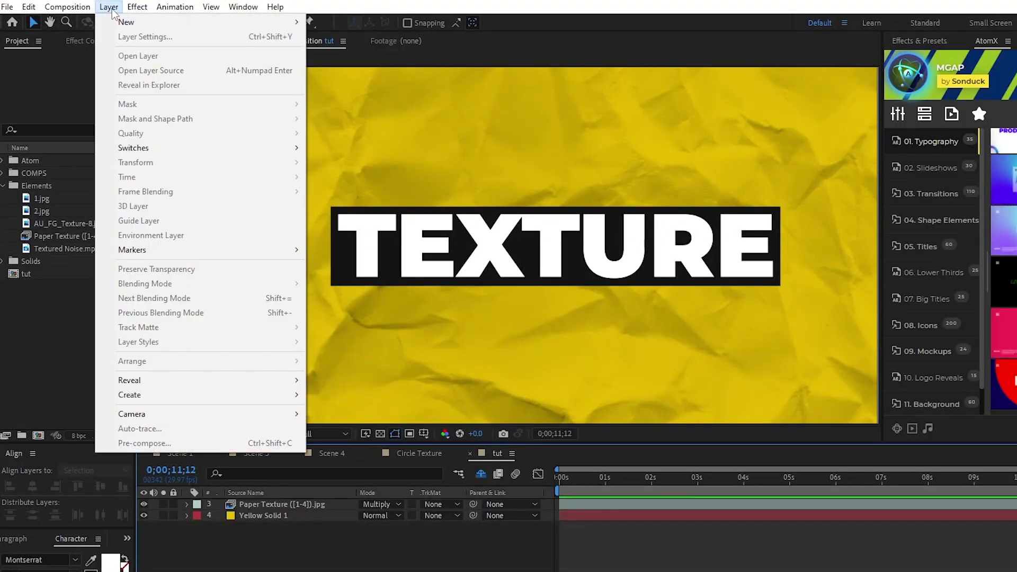
{"action": "mouse_move", "coordinate": [200, 24]}
{"action": "left_click", "coordinate": [396, 110]}
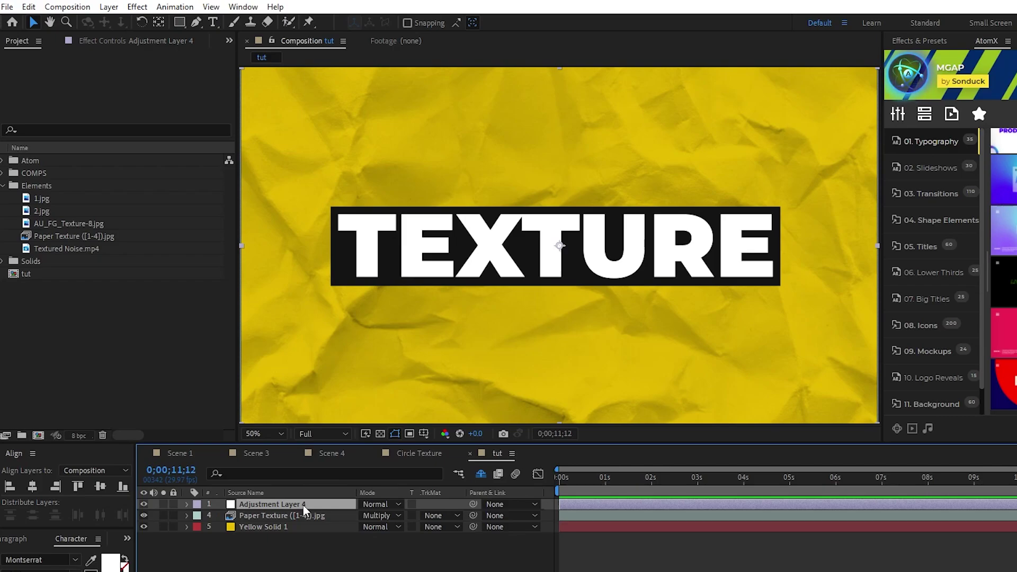
{"action": "key", "text": "Return"}
{"action": "type", "text": "Noise"}
{"action": "key", "text": "Return"}
Step: Apply the Noise HLS effect from Noise & Grain to the Noise layer
{"action": "left_click", "coordinate": [255, 504]}
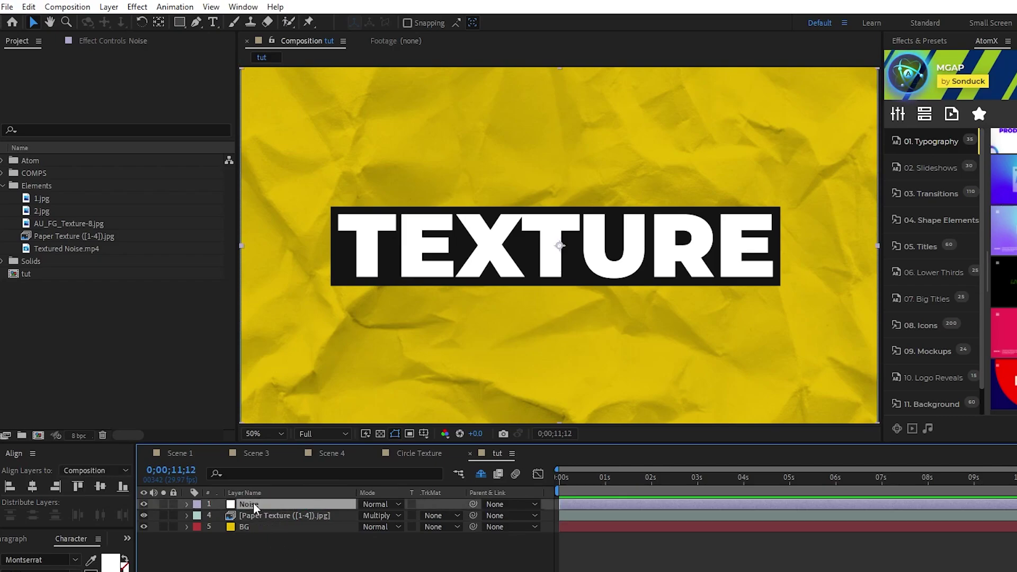
{"action": "left_click", "coordinate": [141, 10]}
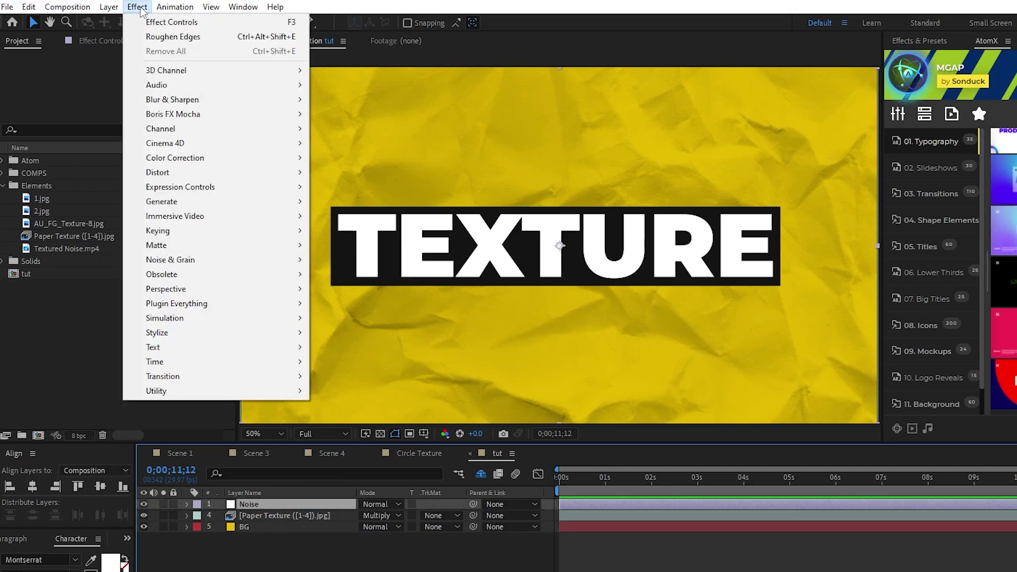
{"action": "mouse_move", "coordinate": [238, 259]}
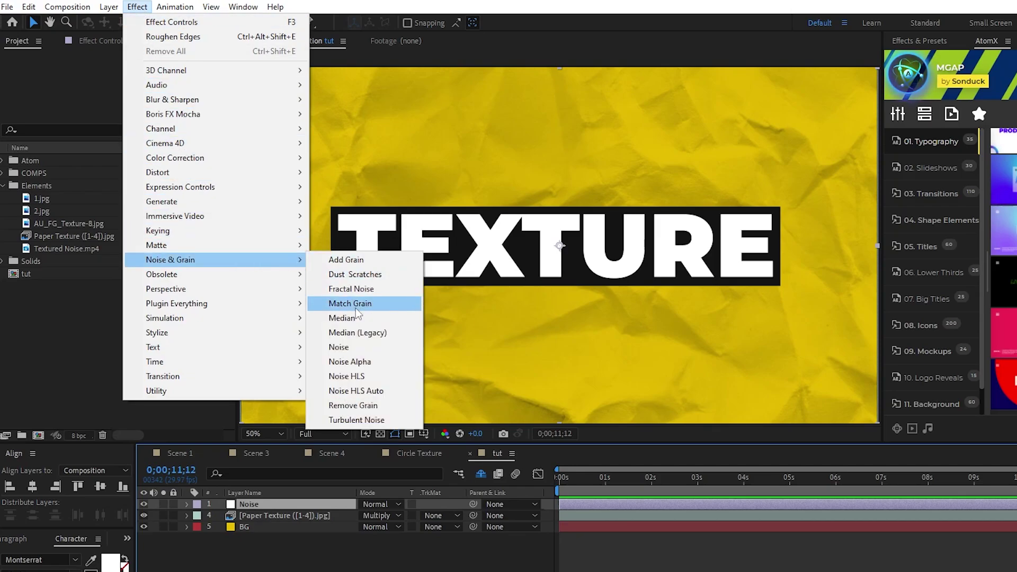
{"action": "left_click", "coordinate": [368, 375]}
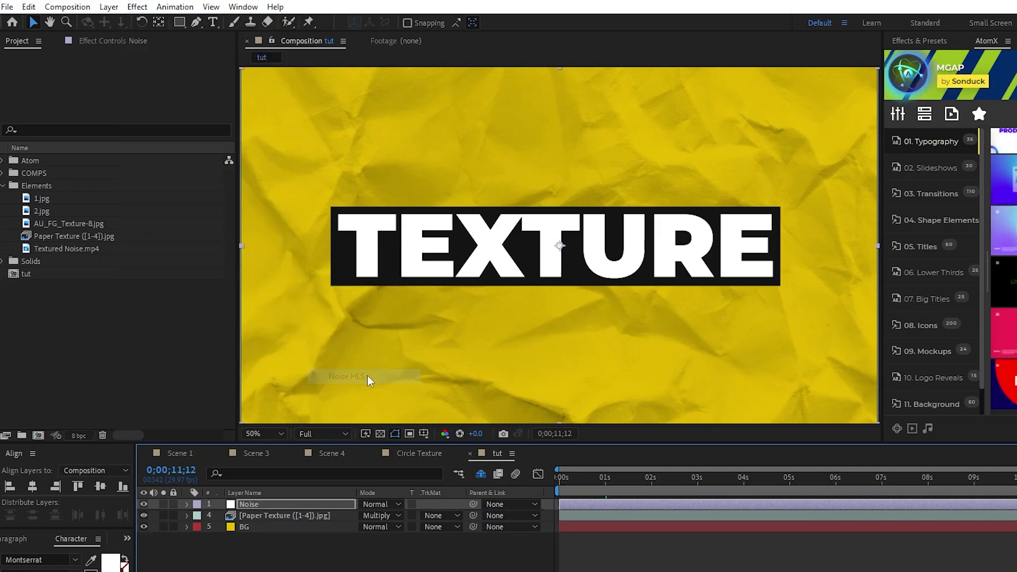
Step: Set Noise HLS to Grain type with Lightness 10% and Grain Size 0.15
{"action": "left_click", "coordinate": [138, 41]}
{"action": "left_click", "coordinate": [169, 79]}
{"action": "left_click", "coordinate": [182, 123]}
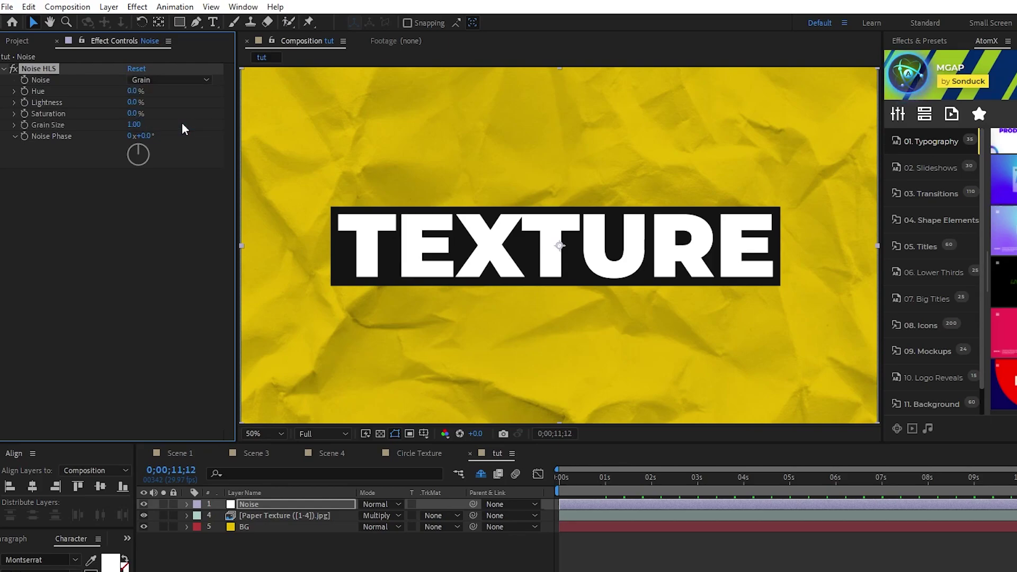
{"action": "left_click", "coordinate": [131, 102]}
{"action": "type", "text": "10"}
{"action": "key", "text": "Return"}
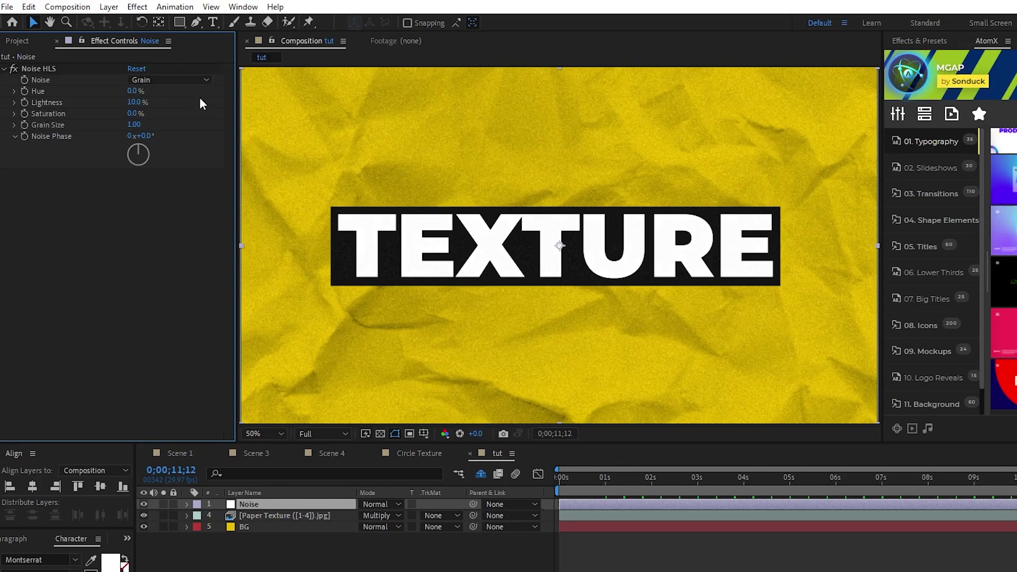
{"action": "key", "text": "Tab"}
{"action": "key", "text": "Tab"}
{"action": "type", "text": "0.15"}
{"action": "key", "text": "Return"}
Step: Animate Noise Phase with a time*1000 expression
{"action": "left_click", "coordinate": [24, 136], "text": "alt"}
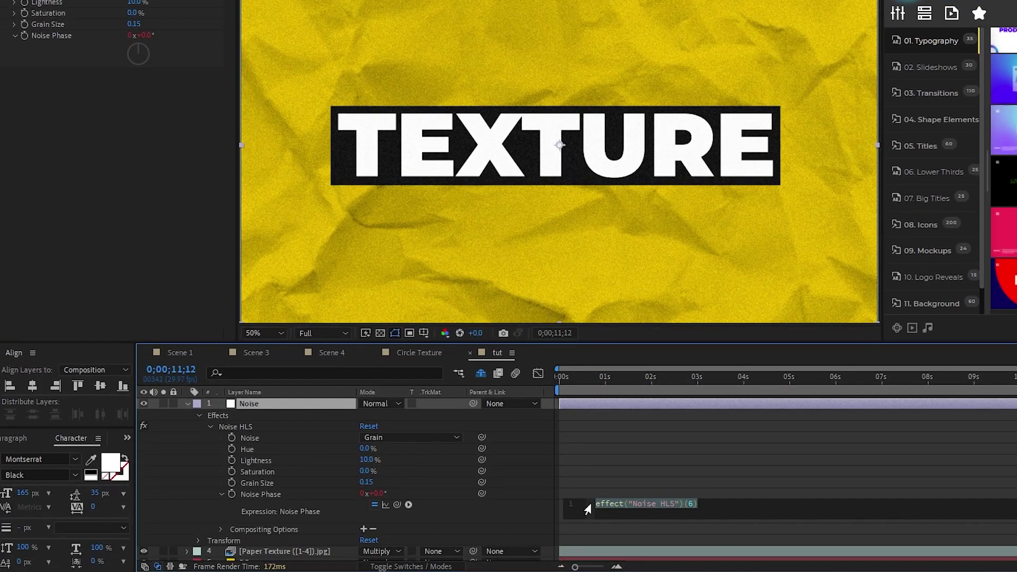
{"action": "type", "text": "time*1000"}
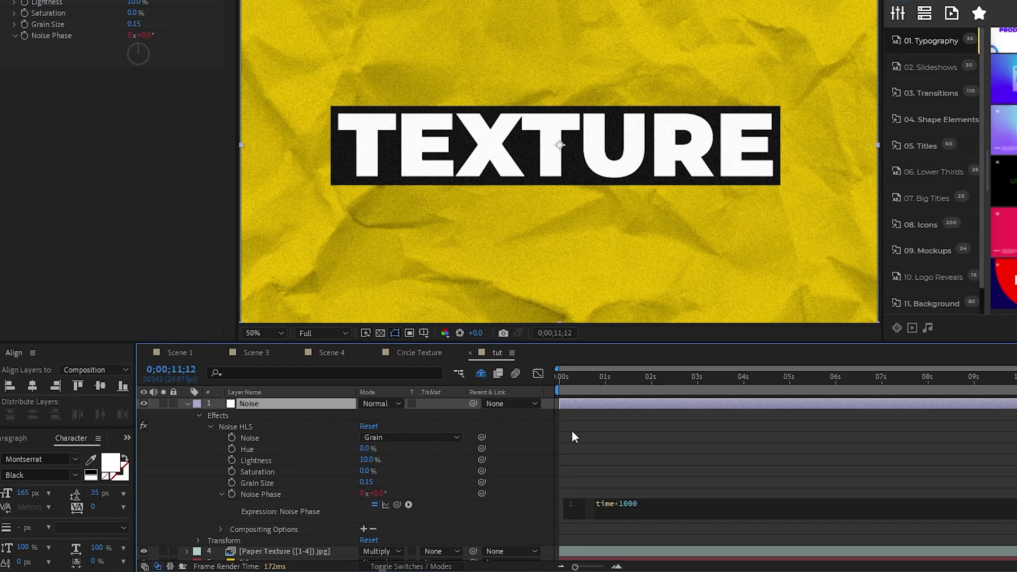
{"action": "left_click", "coordinate": [571, 430]}
{"action": "left_click", "coordinate": [188, 403]}
{"action": "left_click", "coordinate": [551, 386]}
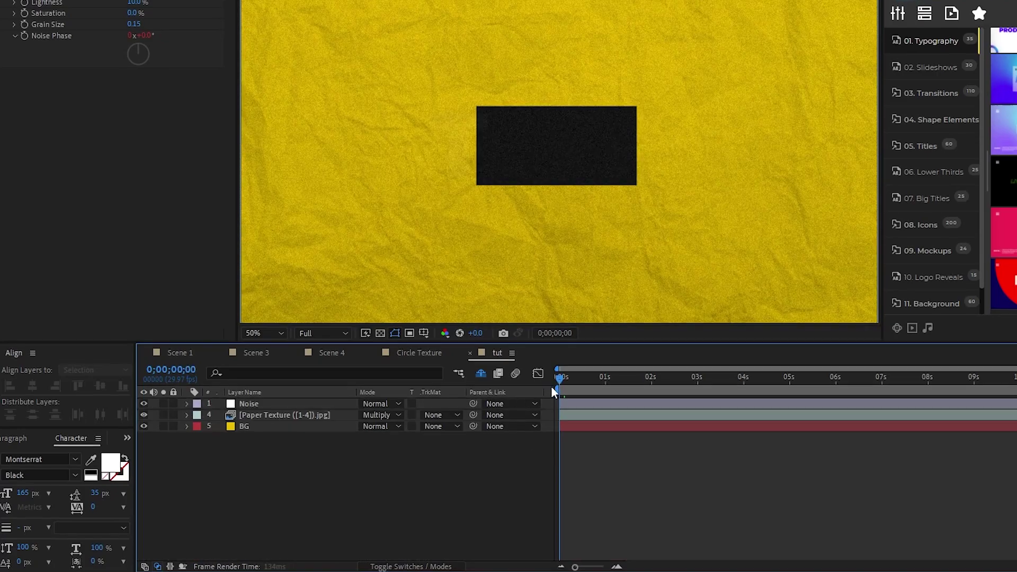
{"action": "key", "text": "space"}
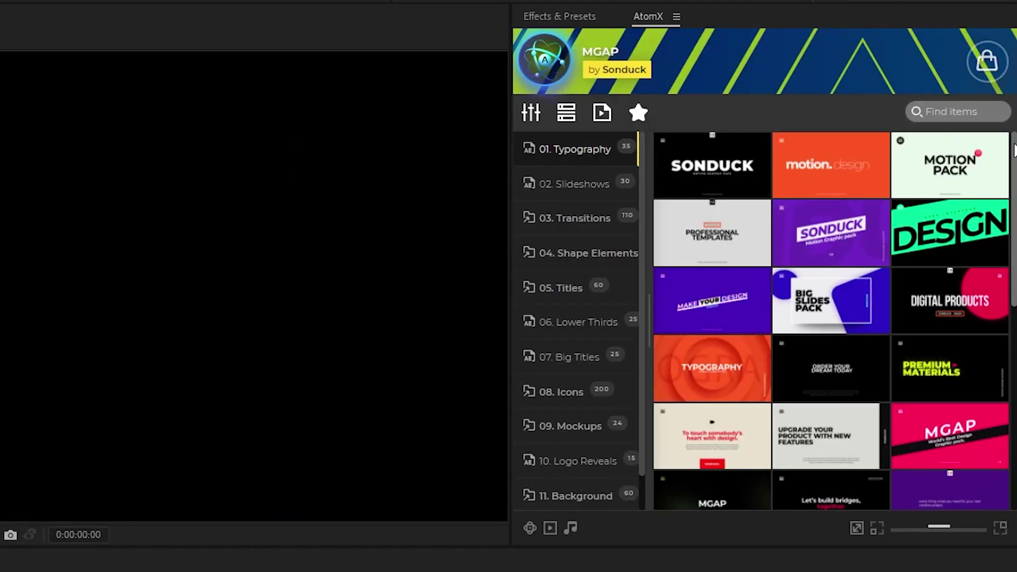
{"action": "left_click_drag", "start_coordinate": [1014, 151], "coordinate": [1012, 271]}
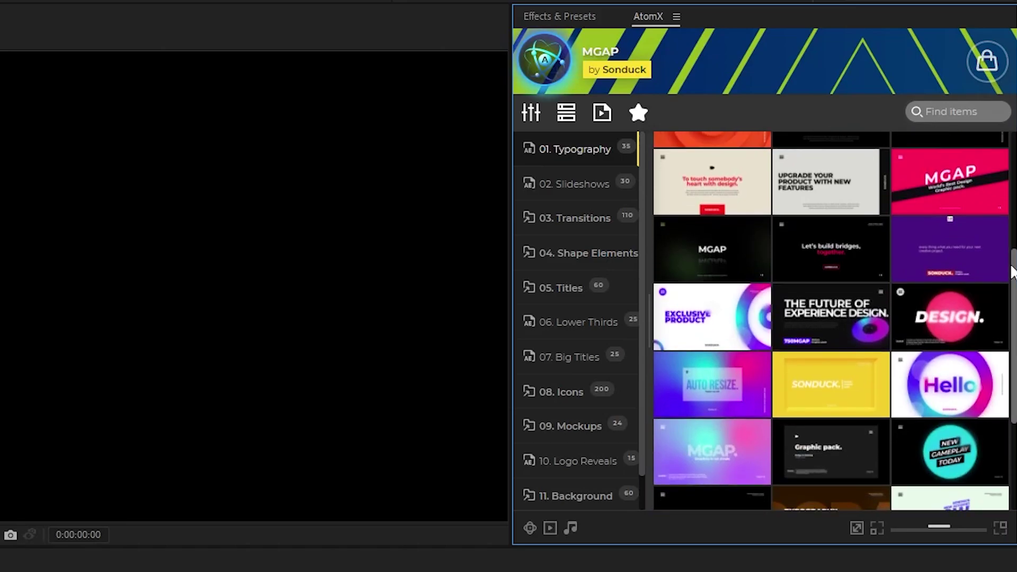
{"action": "left_click", "coordinate": [947, 344]}
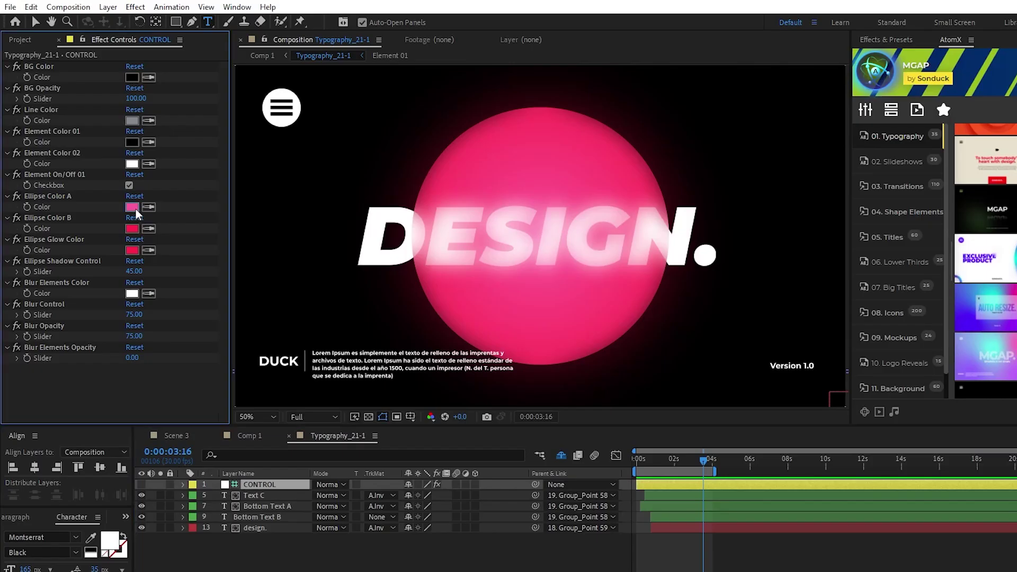
{"action": "left_click", "coordinate": [131, 207]}
{"action": "key", "text": "Return"}
{"action": "left_click", "coordinate": [132, 228]}
{"action": "key", "text": "Return"}
{"action": "left_click", "coordinate": [132, 250]}
{"action": "key", "text": "Return"}
{"action": "left_click", "coordinate": [530, 243]}
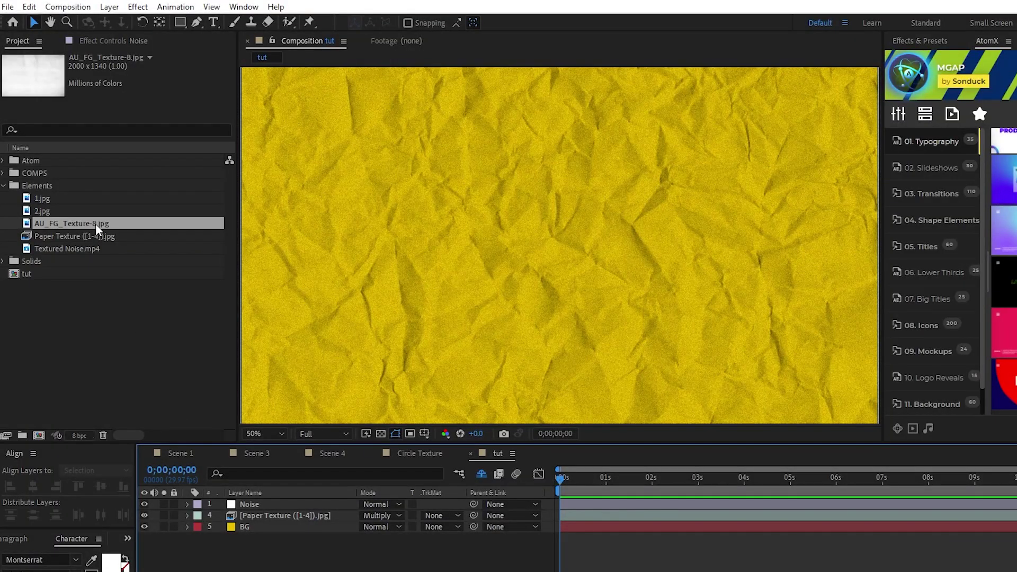
Step: Add AU_FG_Texture-8.jpg and Textured Noise.mp4 to the timeline below the Noise layer
{"action": "left_click", "coordinate": [90, 250], "text": "ctrl"}
{"action": "left_click_drag", "start_coordinate": [90, 250], "coordinate": [279, 517]}
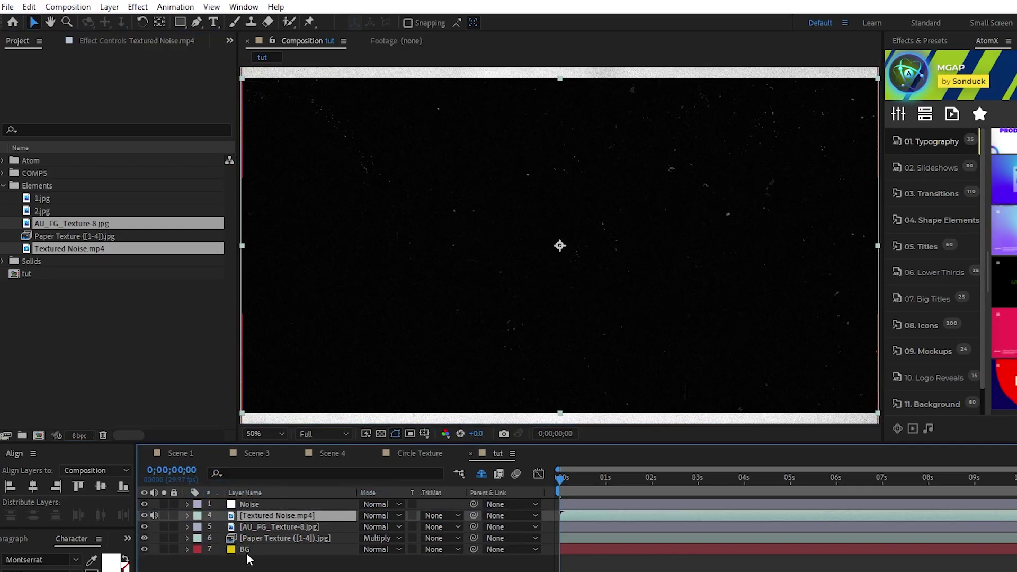
{"action": "key", "text": "s"}
{"action": "left_click", "coordinate": [560, 527]}
{"action": "key", "text": "s"}
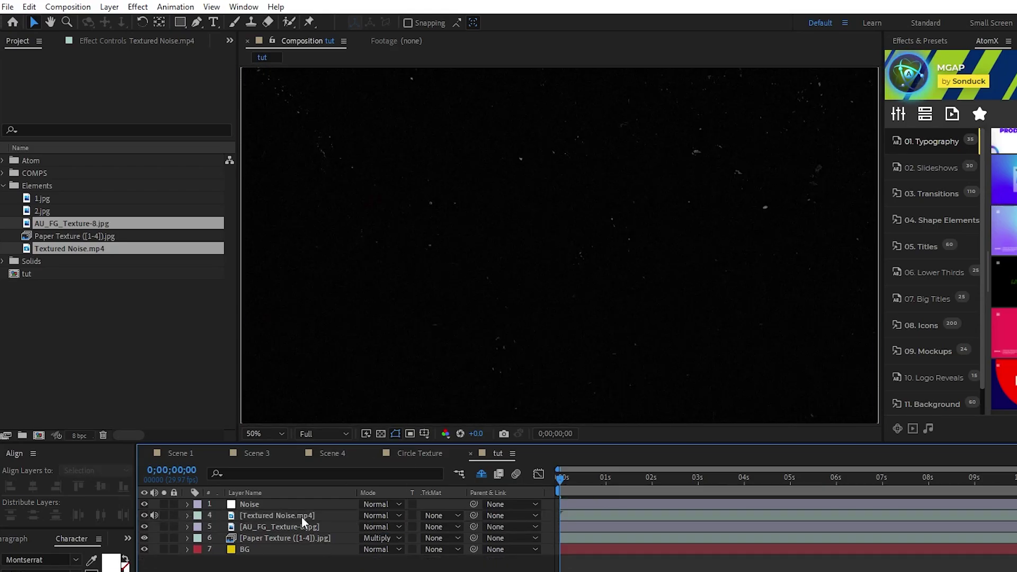
Step: Set AU_FG_Texture-8.jpg to Multiply and Textured Noise.mp4 to Screen blend mode
{"action": "left_click", "coordinate": [377, 526]}
{"action": "left_click", "coordinate": [443, 154]}
{"action": "left_click", "coordinate": [394, 518]}
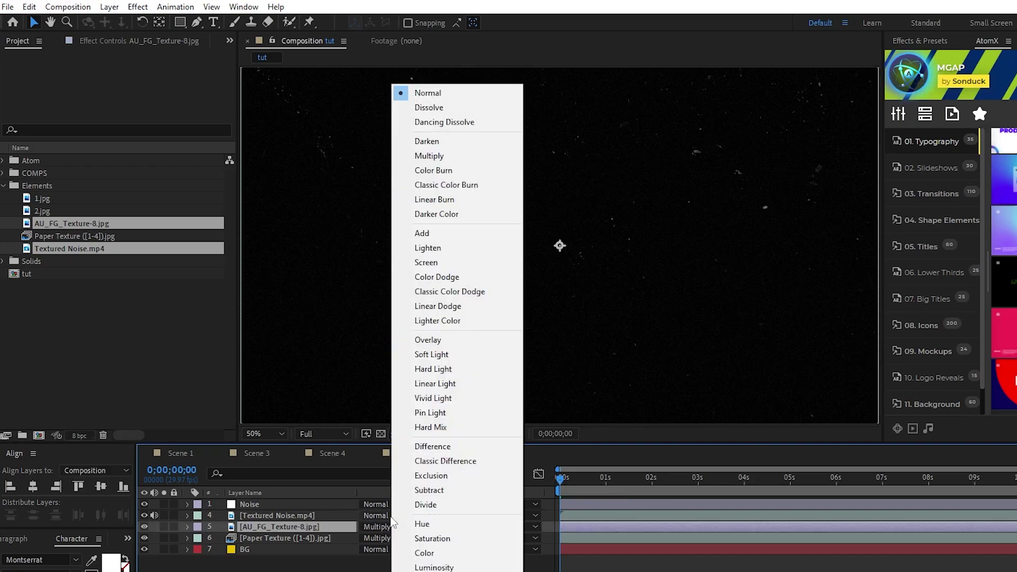
{"action": "left_click", "coordinate": [440, 262]}
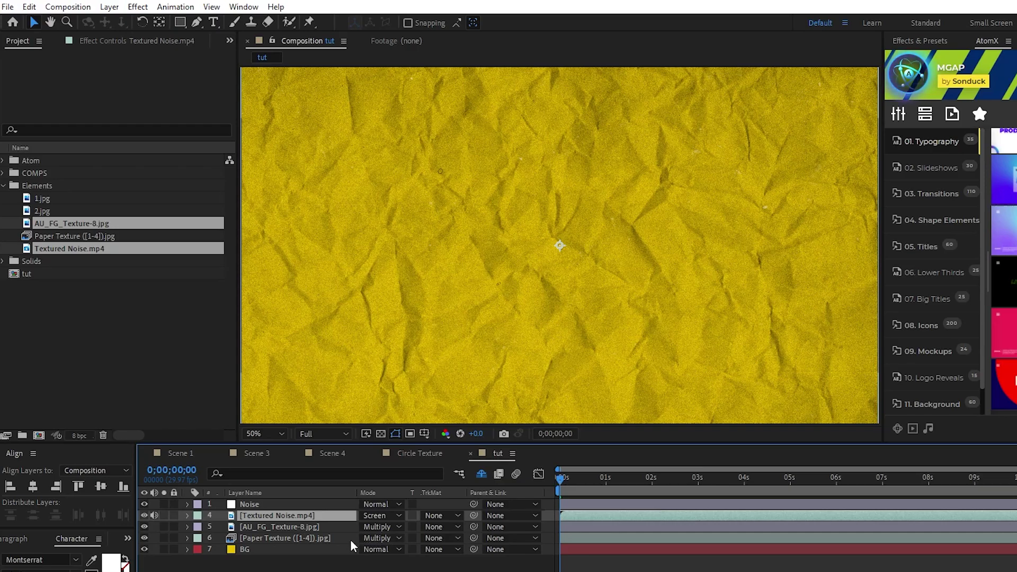
Step: Solo each texture layer in turn to check it, then preview the composition
{"action": "left_click", "coordinate": [268, 527]}
{"action": "left_click", "coordinate": [164, 527]}
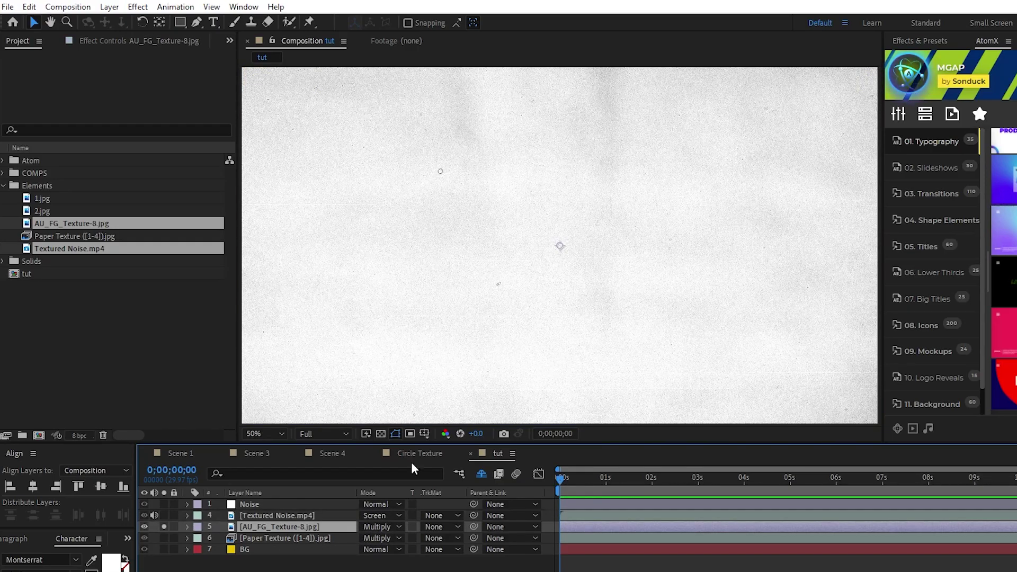
{"action": "left_click", "coordinate": [164, 527]}
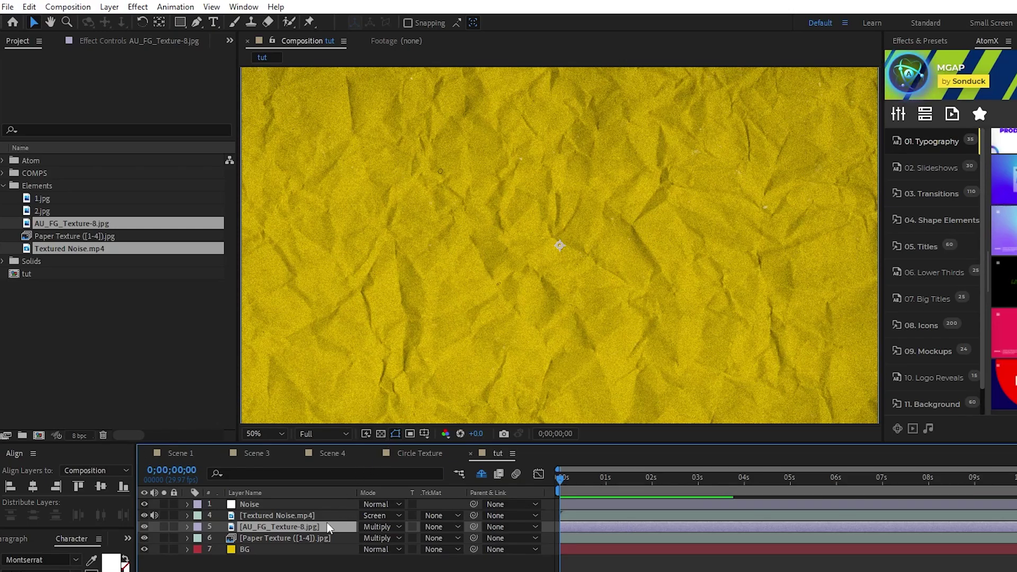
{"action": "left_click", "coordinate": [290, 516]}
{"action": "left_click", "coordinate": [164, 516]}
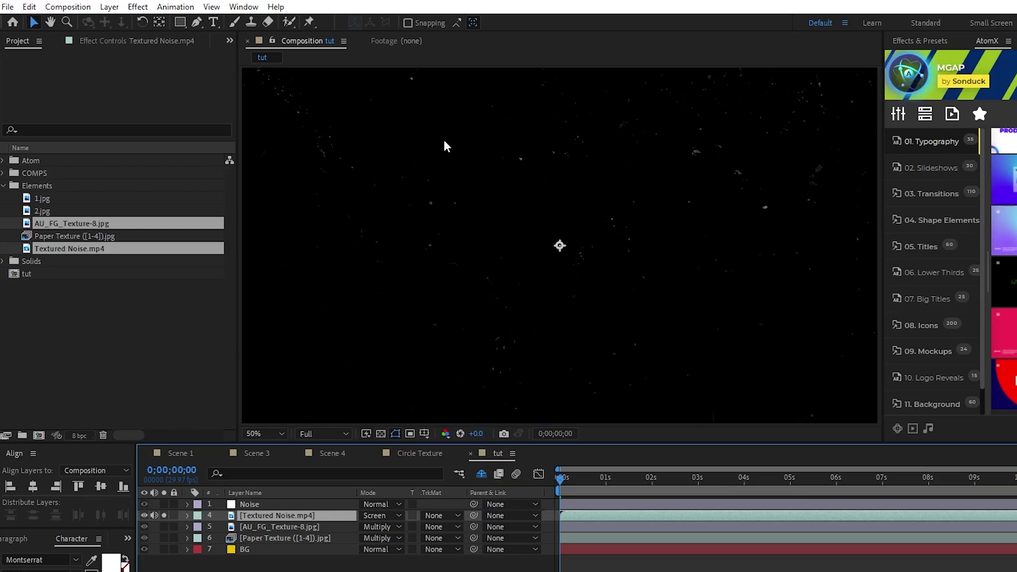
{"action": "left_click", "coordinate": [164, 516]}
{"action": "key", "text": "space"}
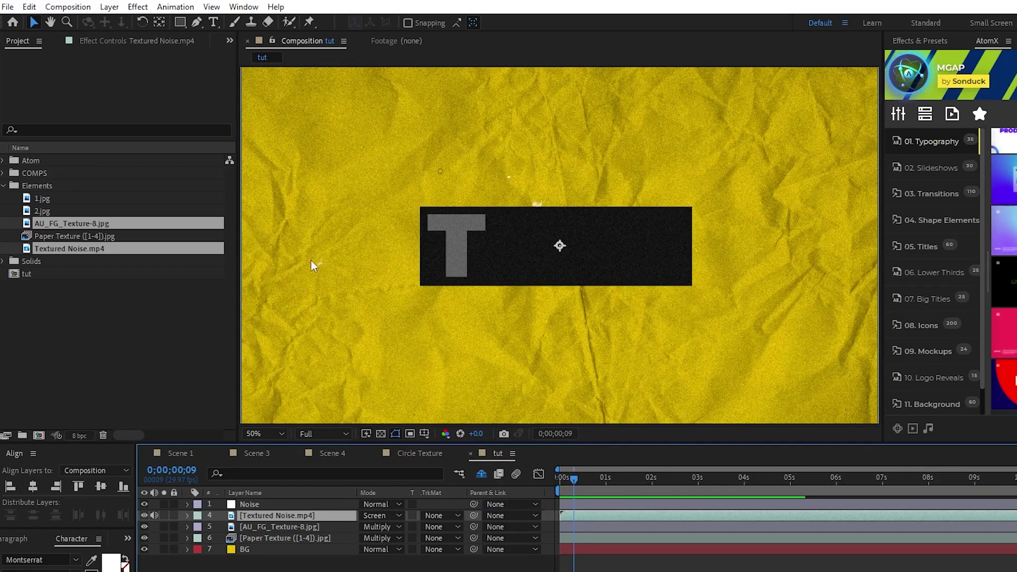
{"action": "key", "text": "space"}
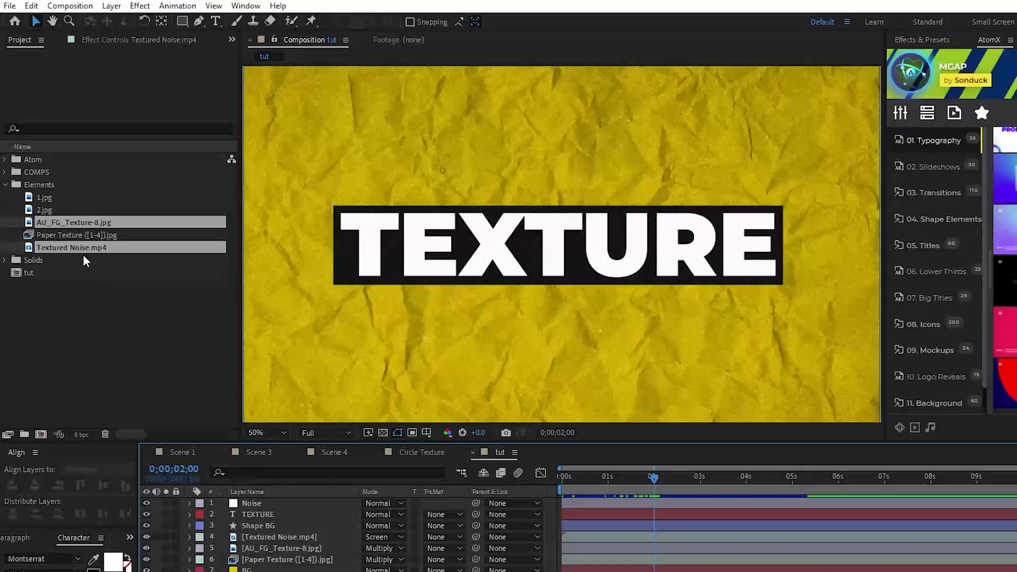
Step: Add 1.jpg as a layer above the TEXTURE title and scale it to 8%
{"action": "left_click", "coordinate": [64, 210]}
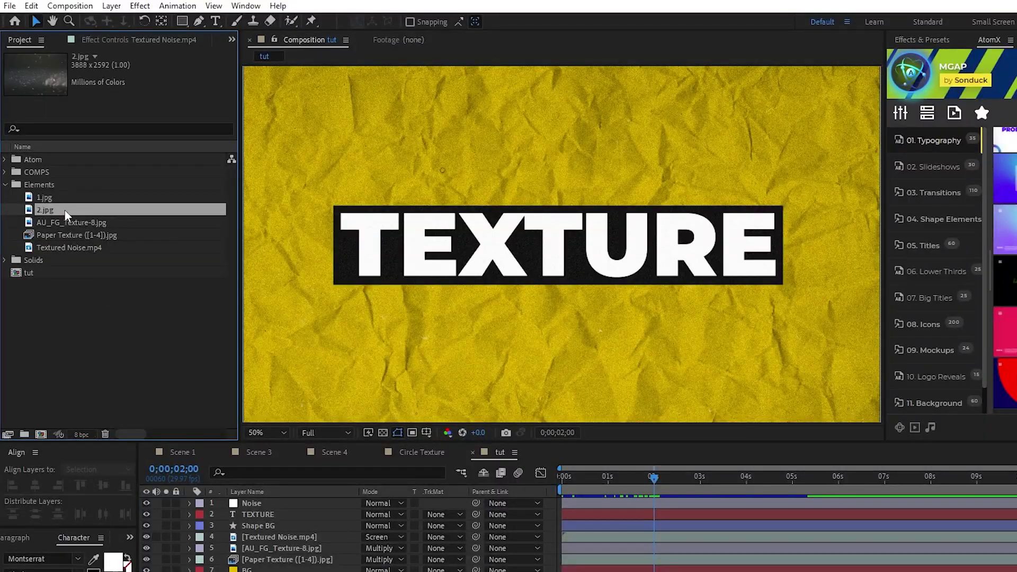
{"action": "left_click", "coordinate": [63, 199]}
{"action": "left_click_drag", "start_coordinate": [63, 199], "coordinate": [268, 510]}
{"action": "key", "text": "s"}
{"action": "left_click_drag", "start_coordinate": [383, 526], "coordinate": [338, 524]}
{"action": "key", "text": "F2"}
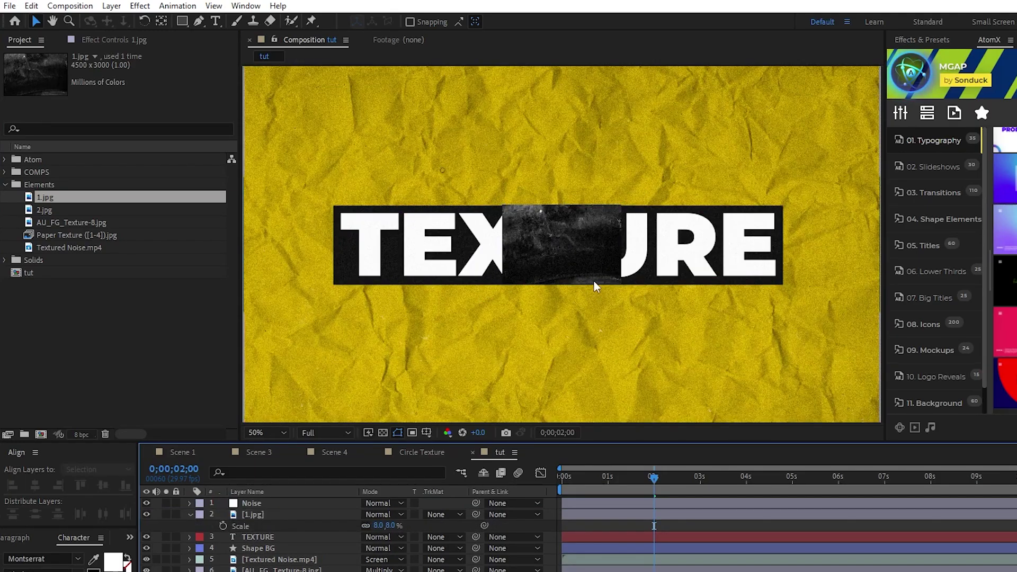
{"action": "left_click", "coordinate": [190, 514]}
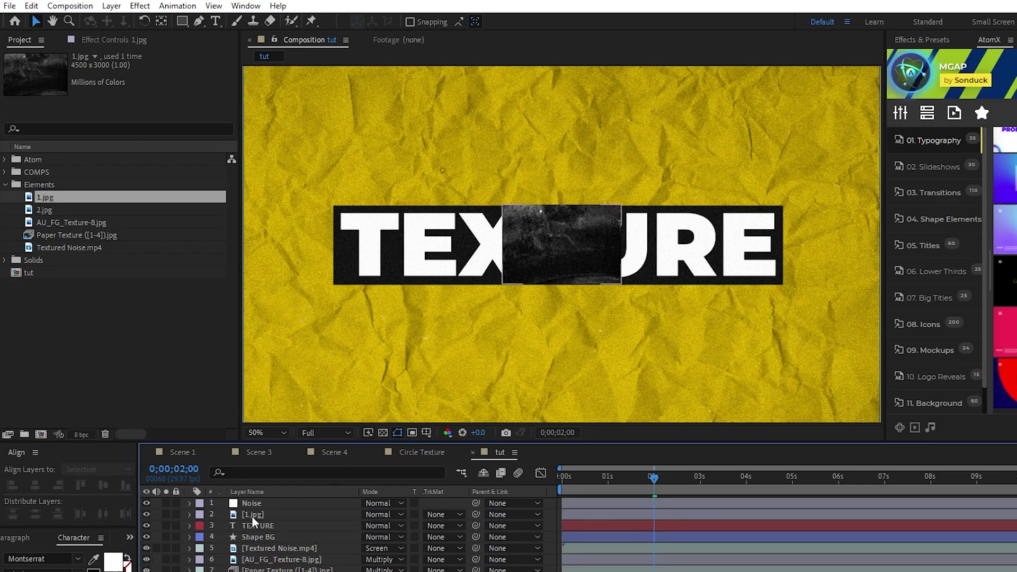
{"action": "left_click", "coordinate": [260, 515]}
{"action": "left_click", "coordinate": [140, 6]}
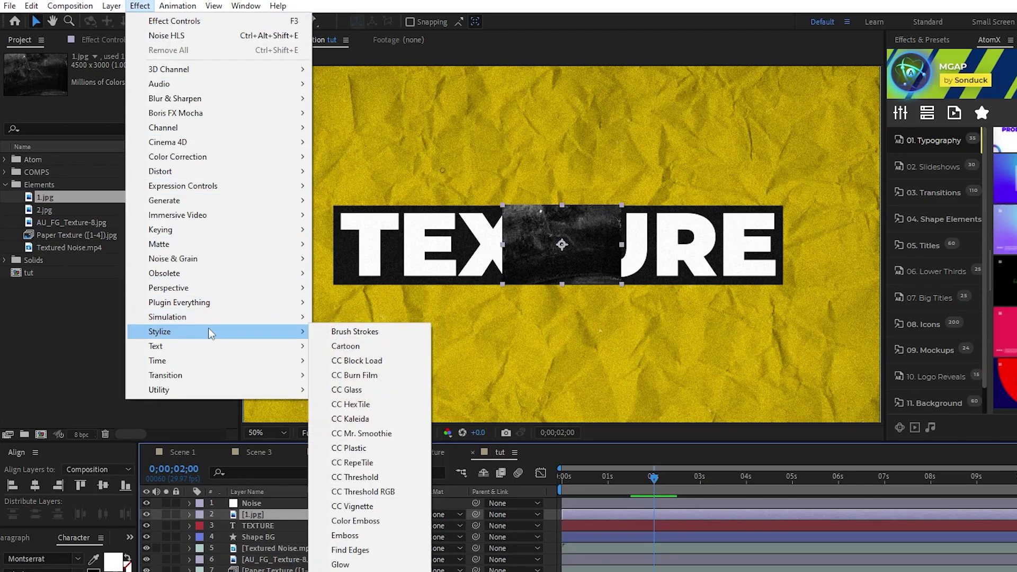
Step: Apply Motion Tile to 1.jpg with output width 410 and Mirror Edges enabled
{"action": "left_click", "coordinate": [125, 198]}
{"action": "left_click", "coordinate": [116, 41]}
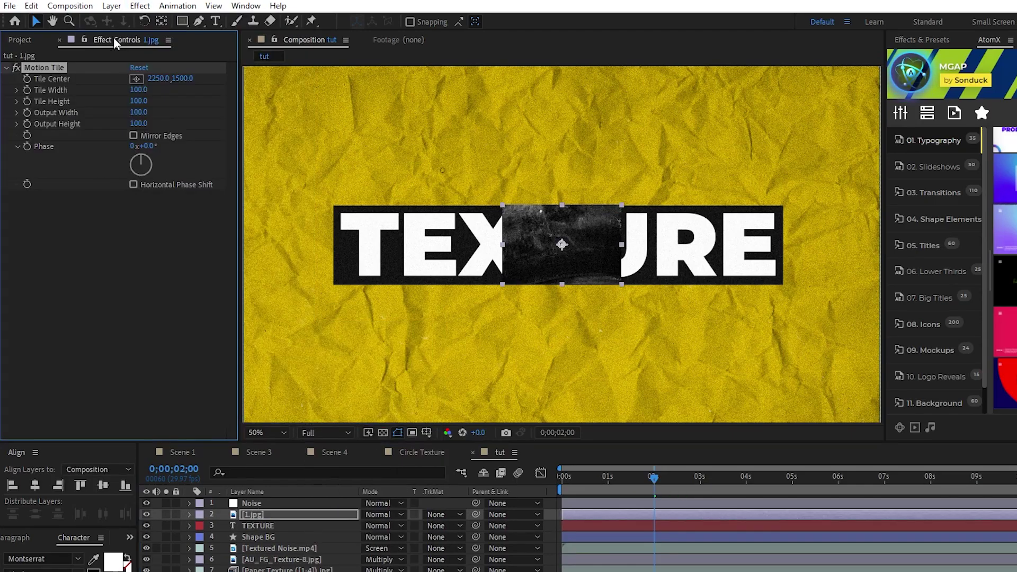
{"action": "left_click_drag", "start_coordinate": [135, 112], "coordinate": [175, 112]}
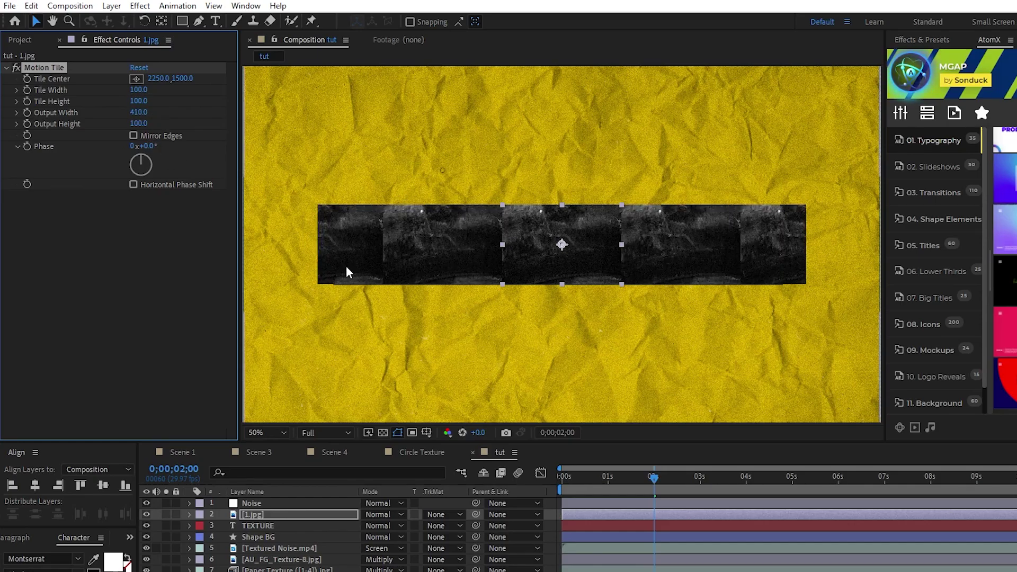
{"action": "left_click", "coordinate": [133, 135]}
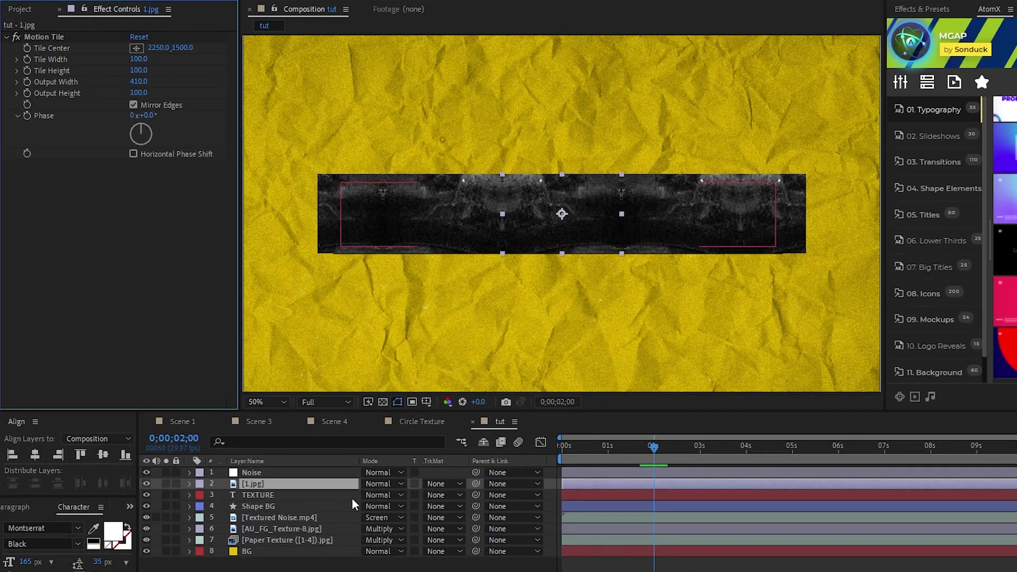
Step: Set the TEXTURE layer's Track Matte to Luma Inverted using the grunge image
{"action": "left_click", "coordinate": [352, 497]}
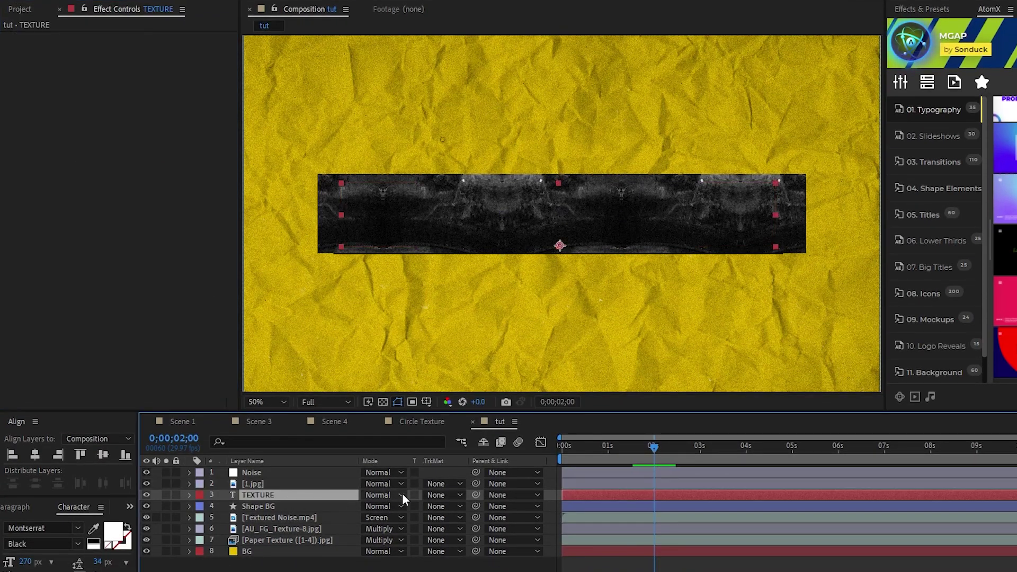
{"action": "left_click", "coordinate": [442, 494]}
{"action": "left_click", "coordinate": [496, 569]}
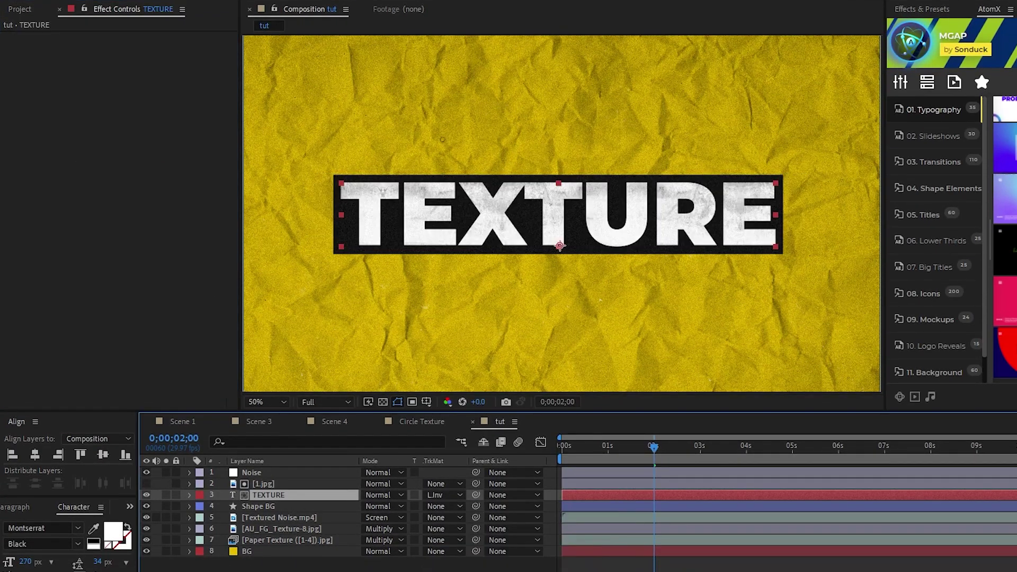
Step: Scale the 1.jpg grunge layer to 30% and preview the textured title
{"action": "left_click", "coordinate": [268, 483]}
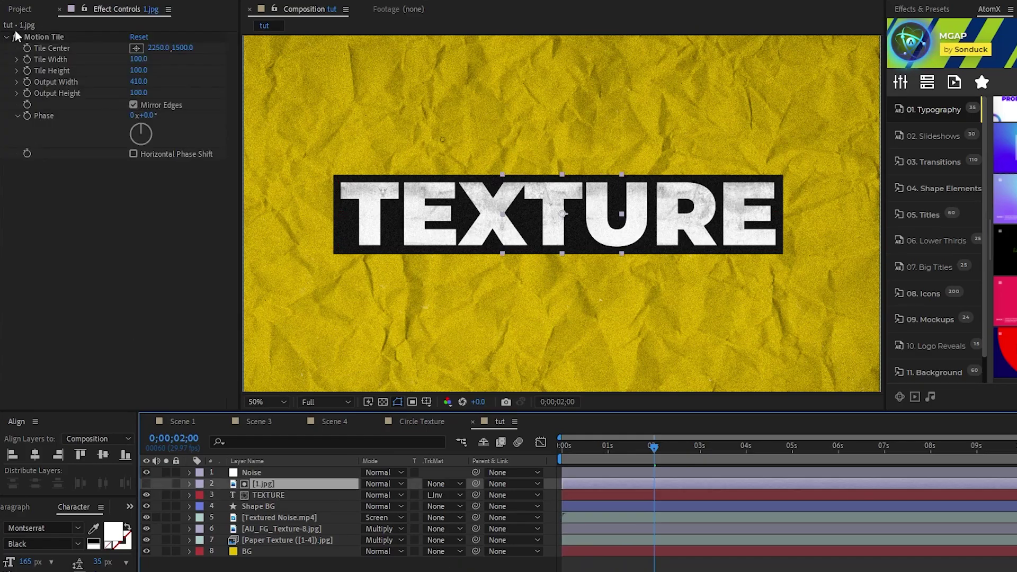
{"action": "key", "text": "s"}
{"action": "left_click_drag", "start_coordinate": [401, 494], "coordinate": [397, 496]}
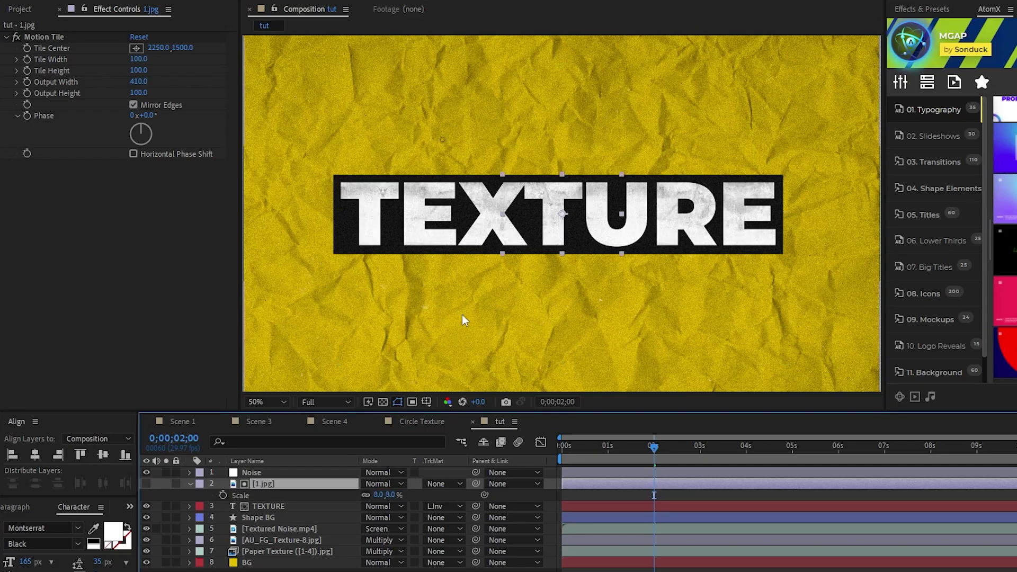
{"action": "key", "text": "period"}
{"action": "key", "text": "period"}
{"action": "key", "text": "period"}
{"action": "key", "text": "period"}
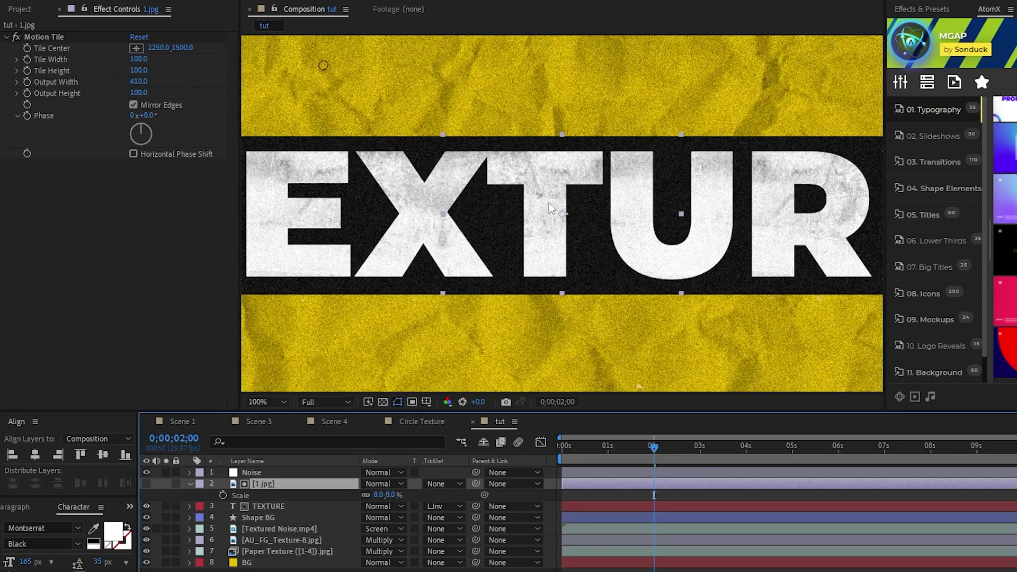
{"action": "key", "text": "comma"}
{"action": "key", "text": "comma"}
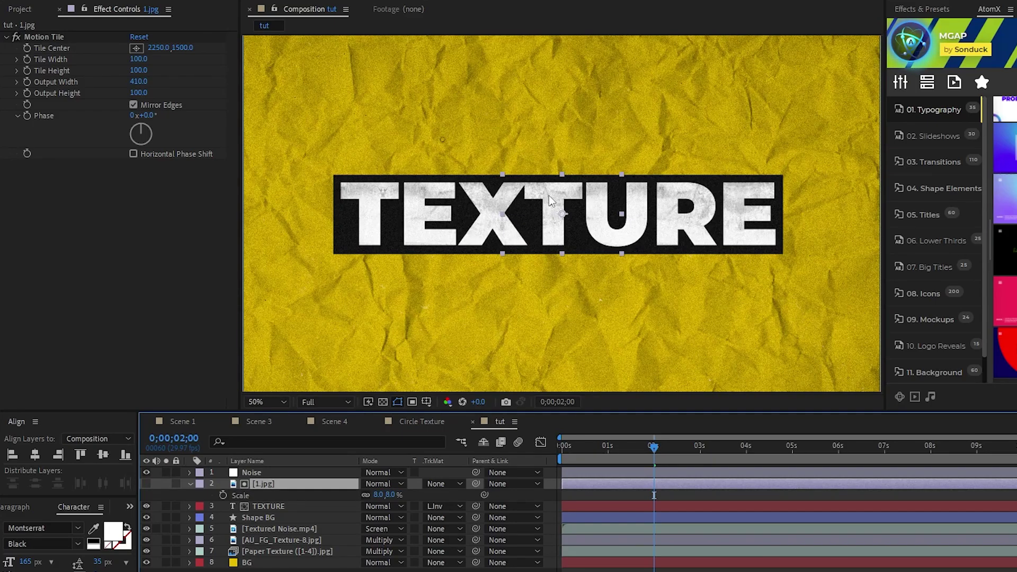
{"action": "key", "text": "Home"}
{"action": "key", "text": "space"}
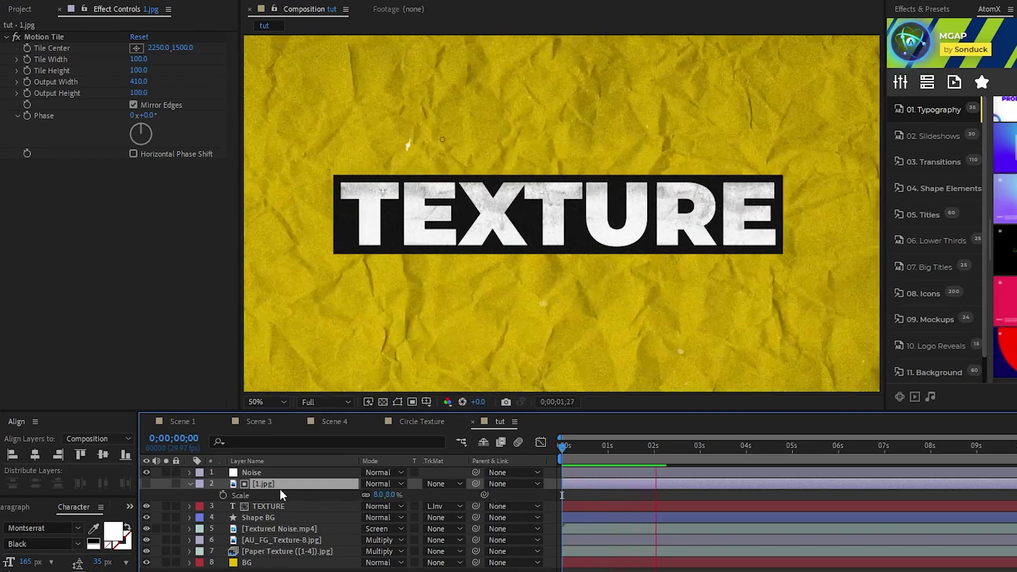
{"action": "left_click", "coordinate": [190, 483]}
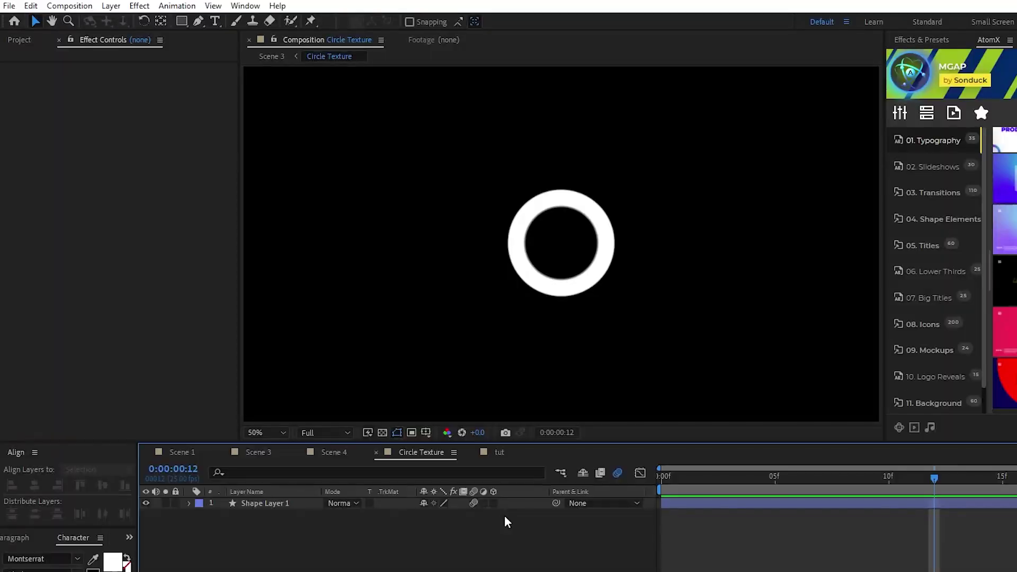
Step: Draw a closed eight-point Pen polygon over the ring's upper-left side
{"action": "left_click_drag", "start_coordinate": [934, 480], "coordinate": [932, 503]}
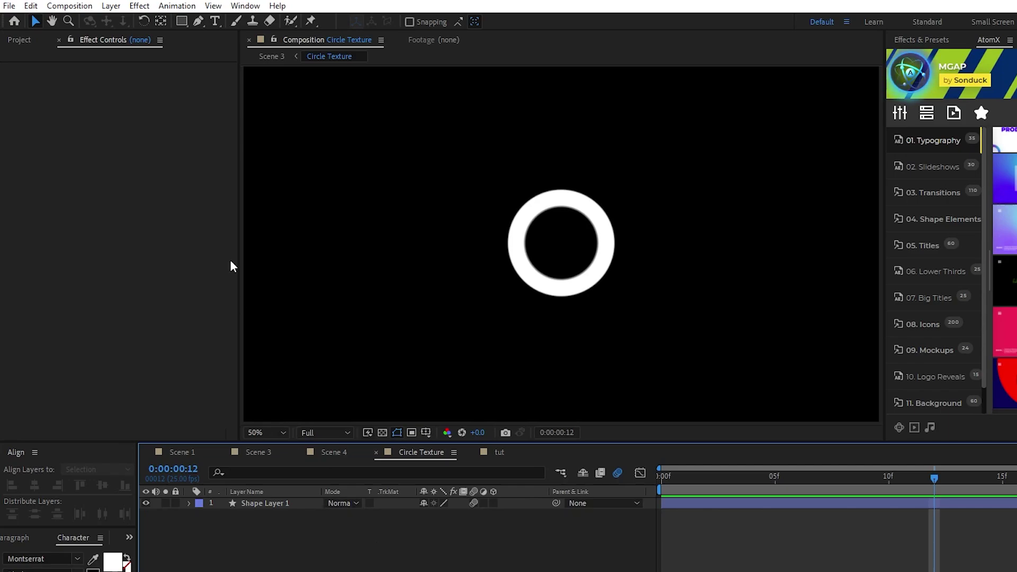
{"action": "left_click", "coordinate": [198, 21]}
{"action": "scroll", "coordinate": [567, 250], "scroll_direction": "down", "scroll_amount": 2}
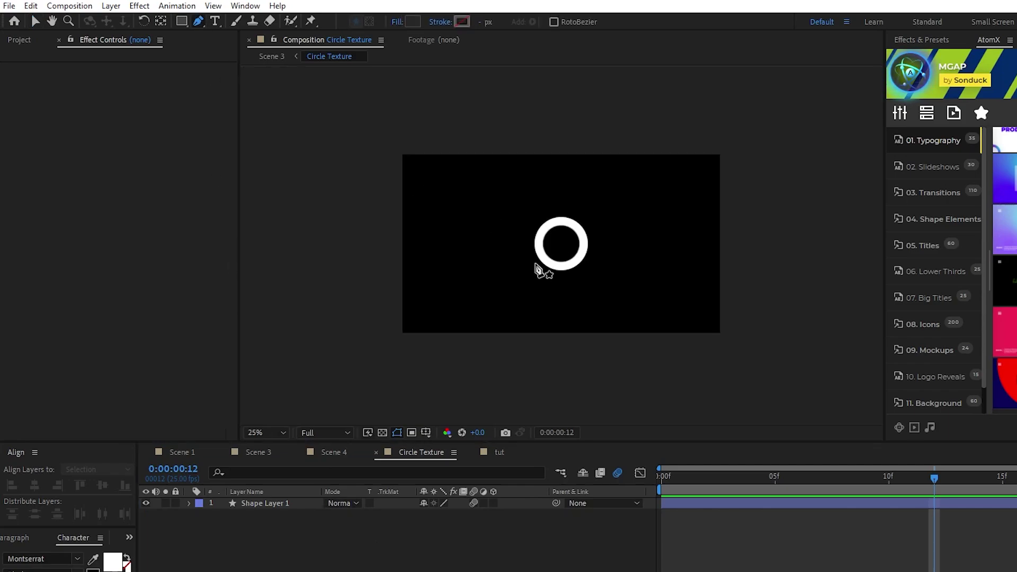
{"action": "left_click", "coordinate": [382, 350]}
{"action": "left_click", "coordinate": [480, 349]}
{"action": "left_click", "coordinate": [537, 272]}
{"action": "left_click", "coordinate": [588, 207]}
{"action": "left_click", "coordinate": [601, 132]}
{"action": "left_click", "coordinate": [473, 91]}
{"action": "left_click", "coordinate": [320, 112]}
{"action": "left_click", "coordinate": [313, 261]}
{"action": "left_click", "coordinate": [382, 349]}
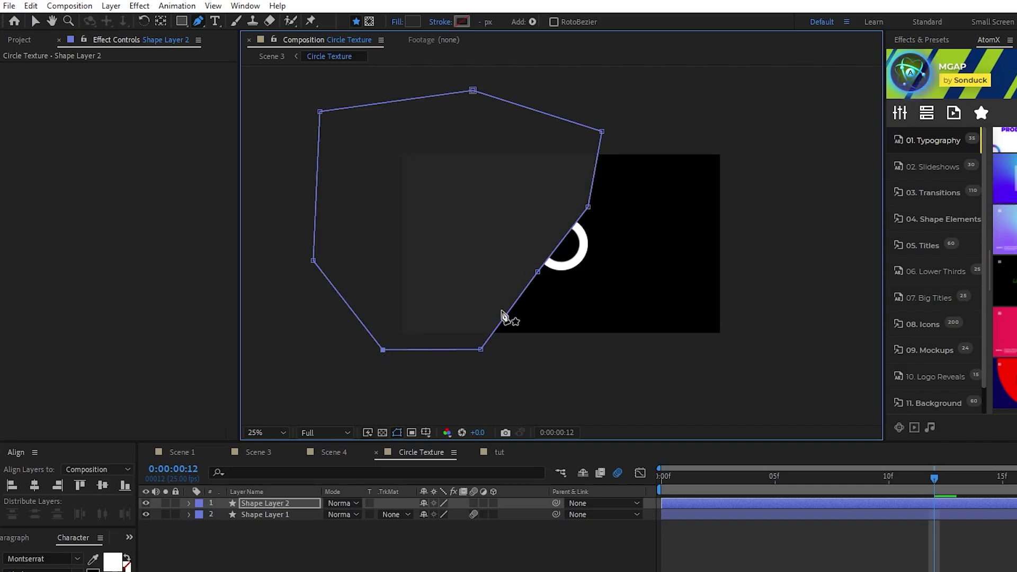
{"action": "key", "text": "v"}
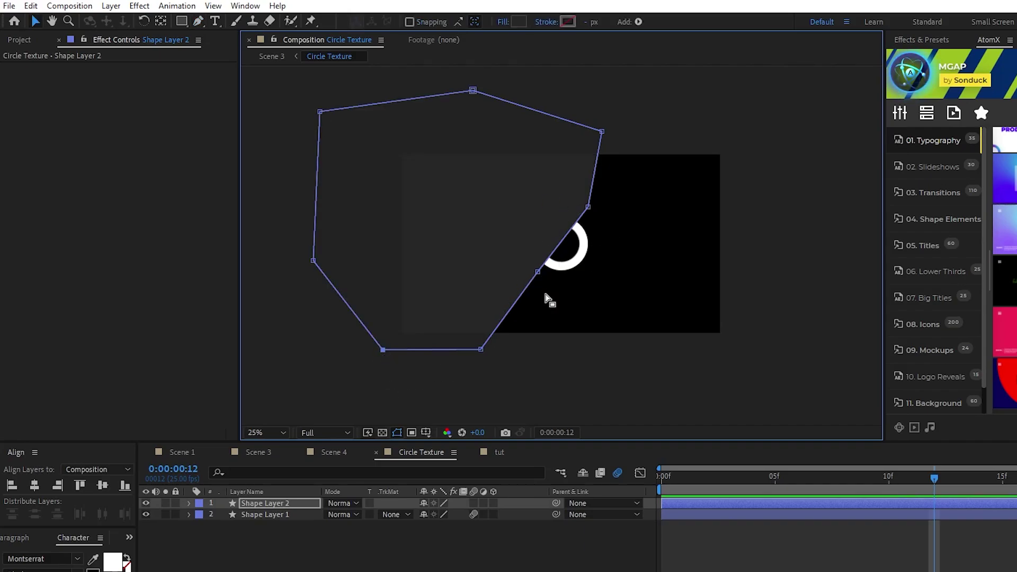
{"action": "left_click", "coordinate": [140, 5]}
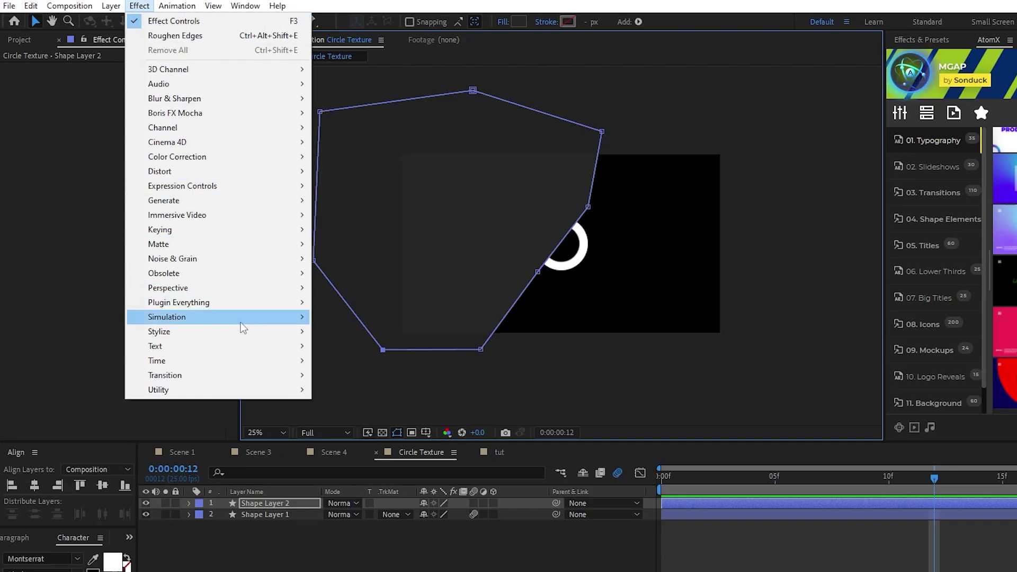
Step: Add Roughen Edges to the polygon with Border 500, Scale 10, Complexity 10, then select Shape Layer 1
{"action": "mouse_move", "coordinate": [275, 332]}
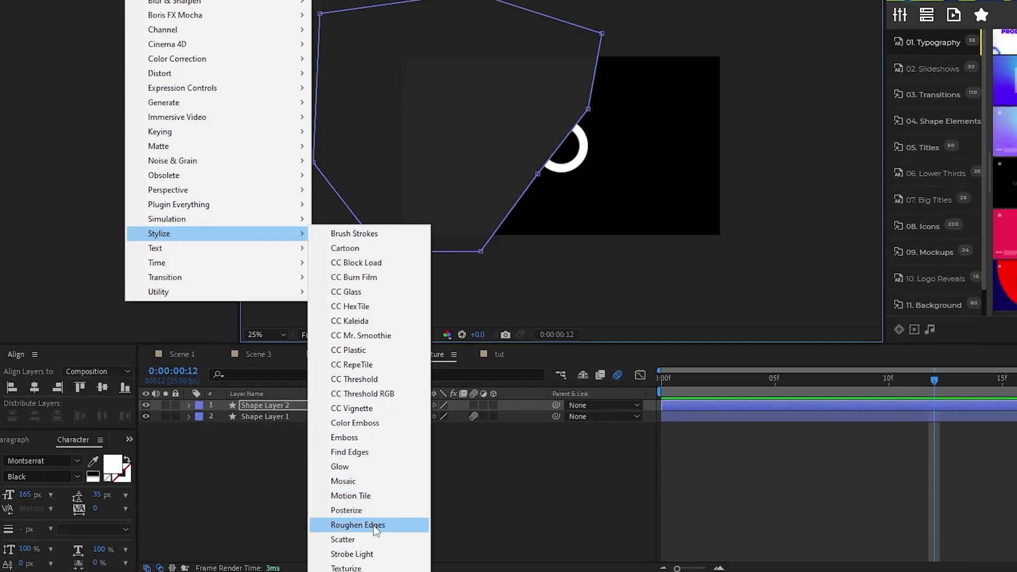
{"action": "left_click", "coordinate": [373, 526]}
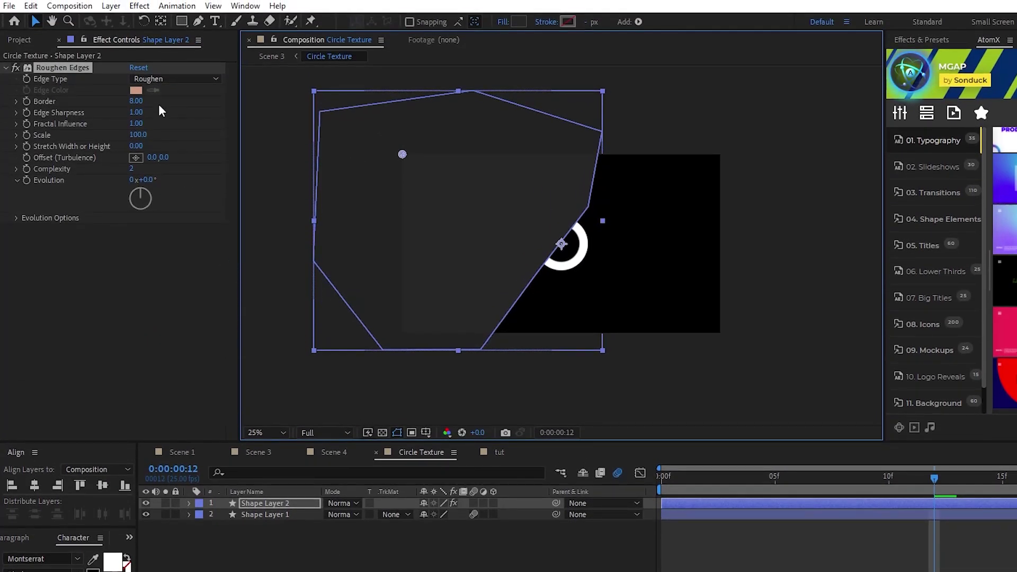
{"action": "left_click", "coordinate": [135, 101]}
{"action": "type", "text": "500"}
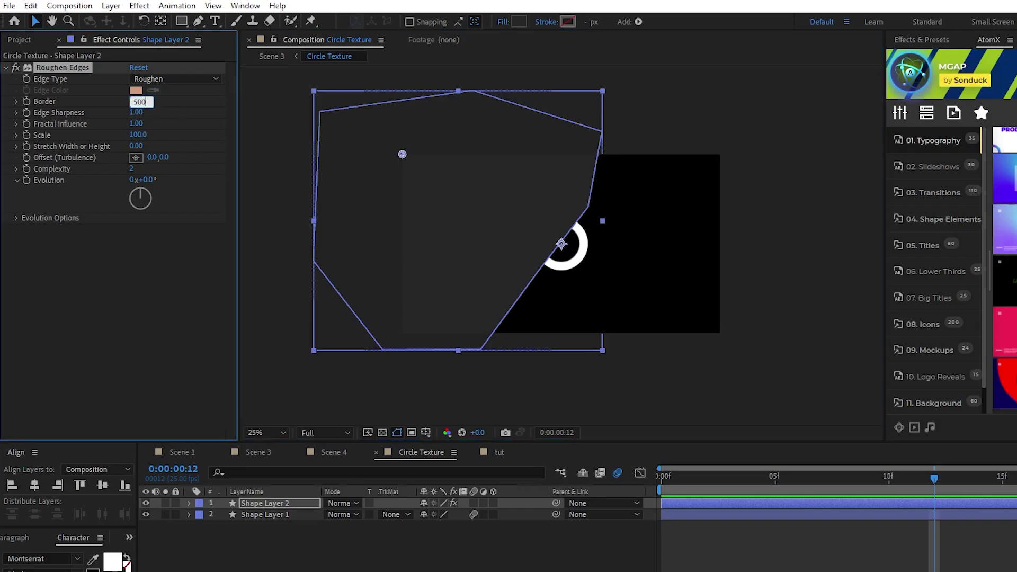
{"action": "key", "text": "Return"}
{"action": "left_click", "coordinate": [137, 134]}
{"action": "type", "text": "10"}
{"action": "key", "text": "Return"}
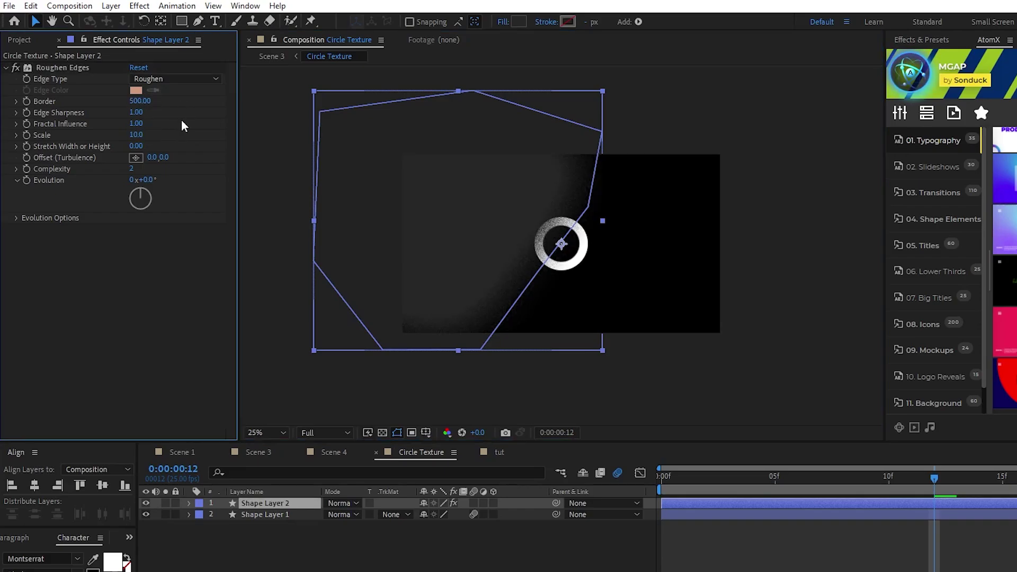
{"action": "left_click", "coordinate": [131, 169]}
{"action": "type", "text": "10"}
{"action": "key", "text": "Return"}
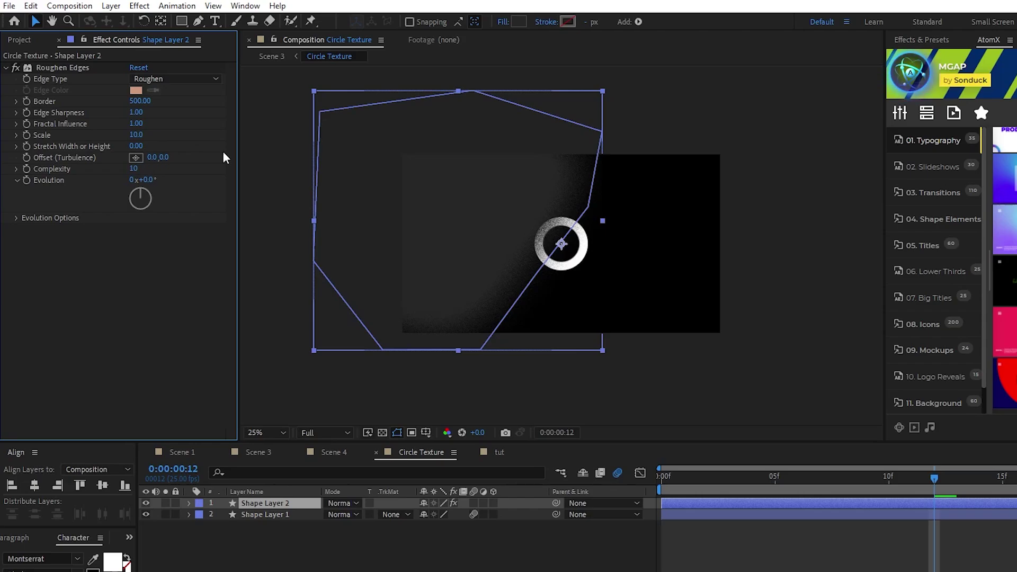
{"action": "scroll", "coordinate": [562, 243], "scroll_direction": "up", "scroll_amount": 2}
{"action": "left_click", "coordinate": [275, 514]}
Step: Duplicate the ring, move Shape Layer 3 to the top, and set Shape Layer 2's Alpha Matte to it
{"action": "key", "text": "ctrl+d"}
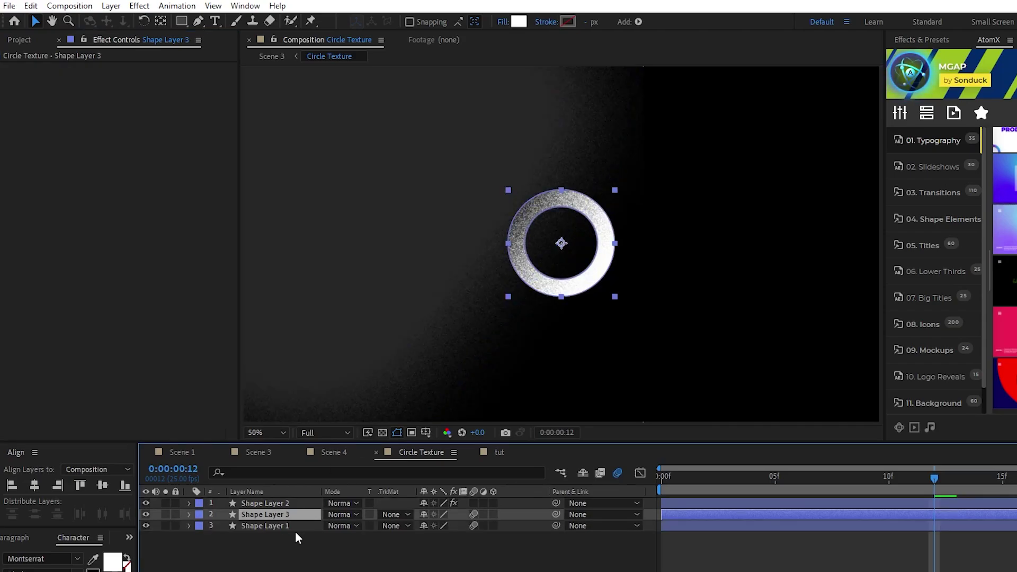
{"action": "left_click_drag", "start_coordinate": [274, 515], "coordinate": [276, 503]}
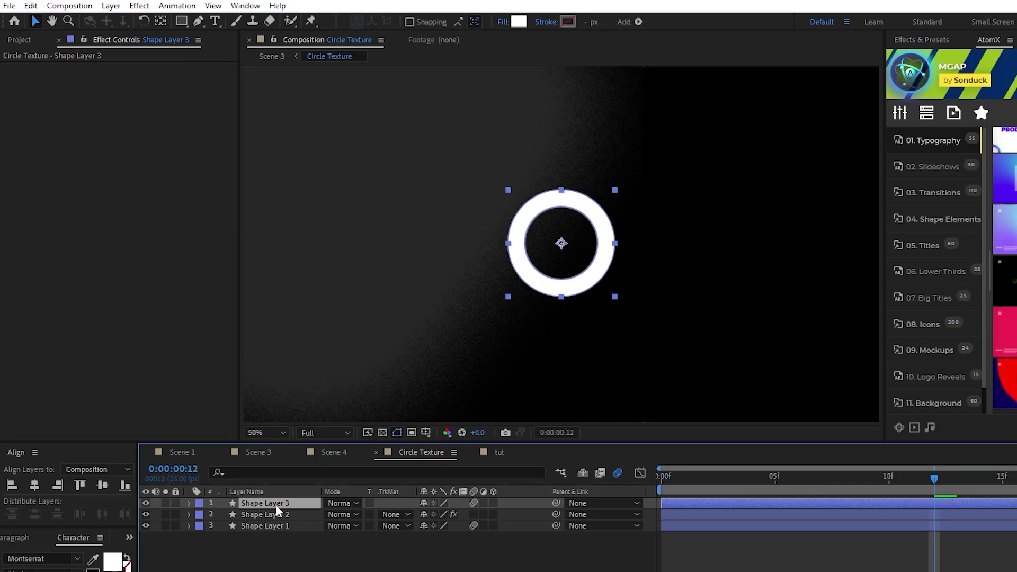
{"action": "left_click", "coordinate": [396, 514]}
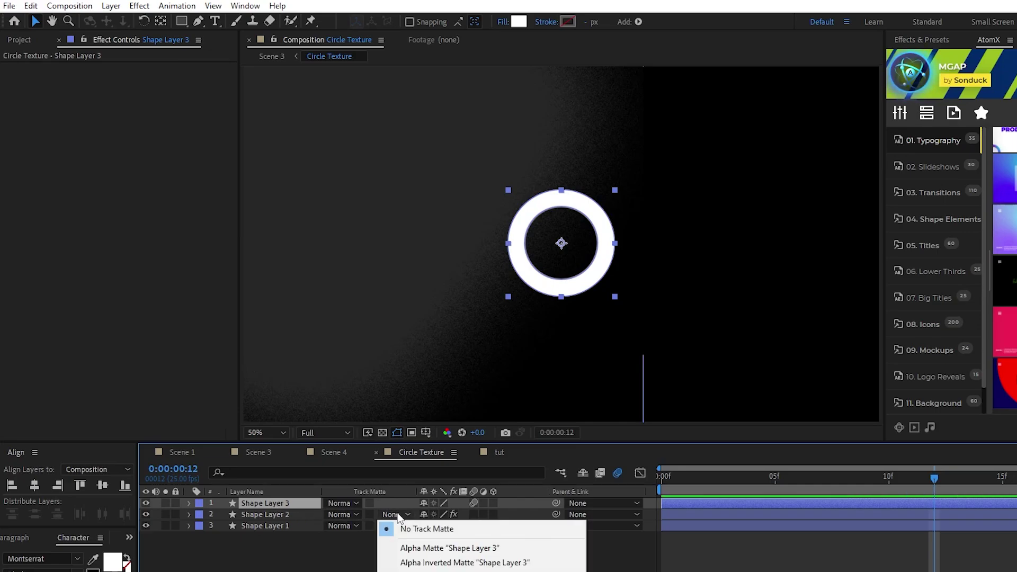
{"action": "left_click", "coordinate": [411, 547]}
{"action": "left_click", "coordinate": [297, 514]}
{"action": "left_click", "coordinate": [369, 549]}
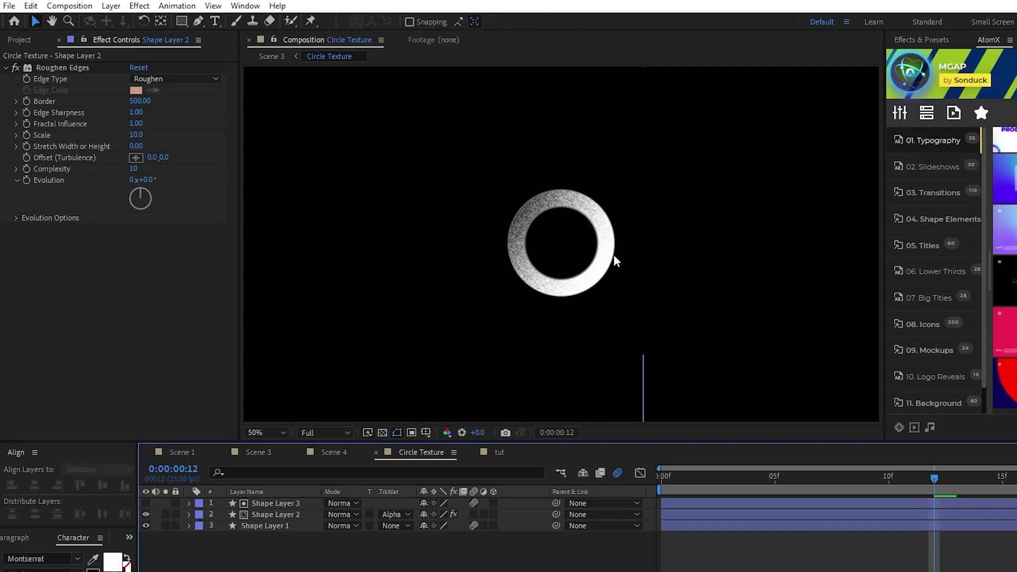
Step: Shift the grainy polygon up-left to vary the ring texture, then preview the animation
{"action": "key", "text": "period"}
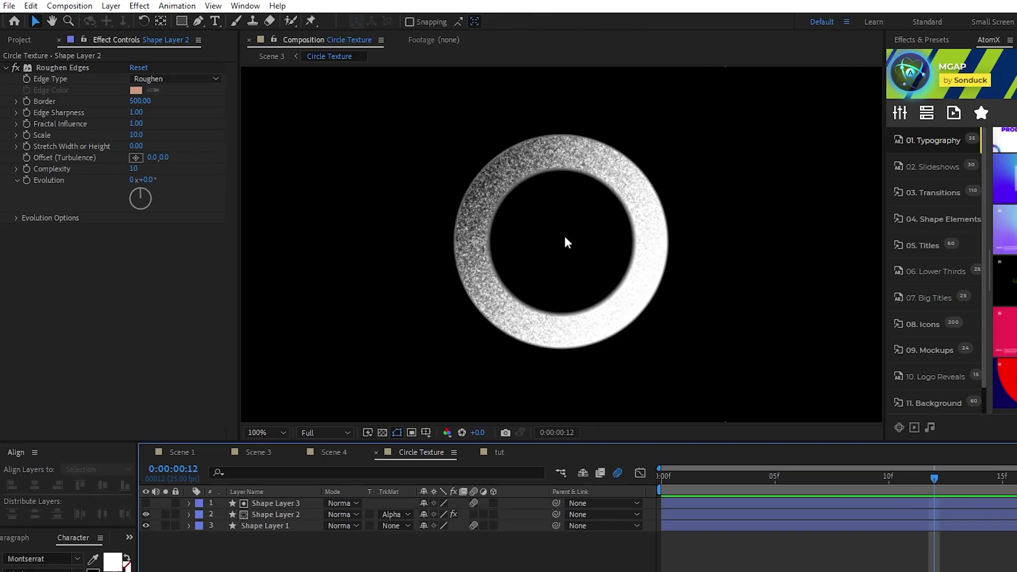
{"action": "key", "text": "comma"}
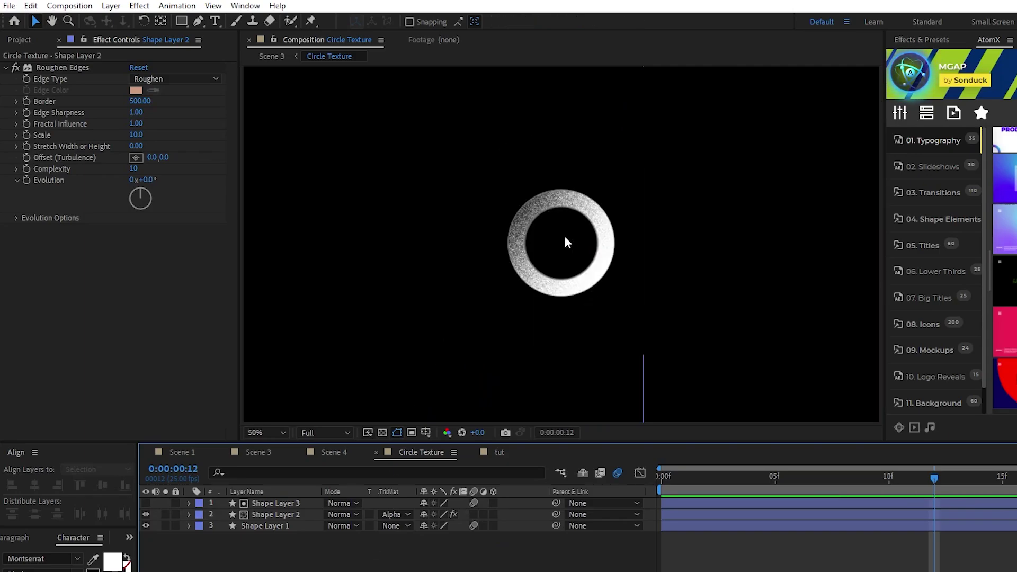
{"action": "left_click", "coordinate": [294, 514]}
{"action": "left_click_drag", "start_coordinate": [445, 312], "coordinate": [432, 278]}
{"action": "left_click", "coordinate": [390, 561]}
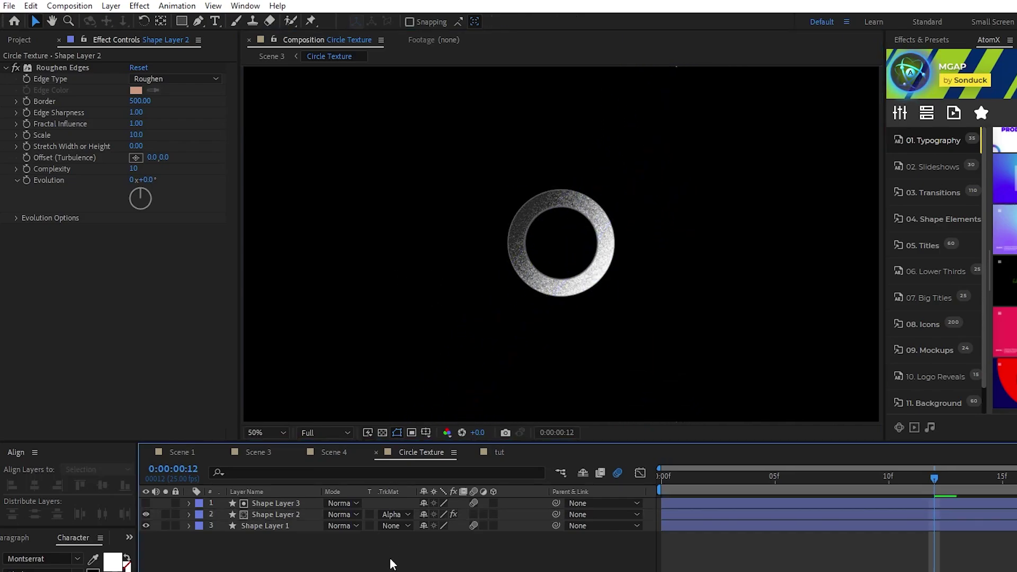
{"action": "key", "text": "space"}
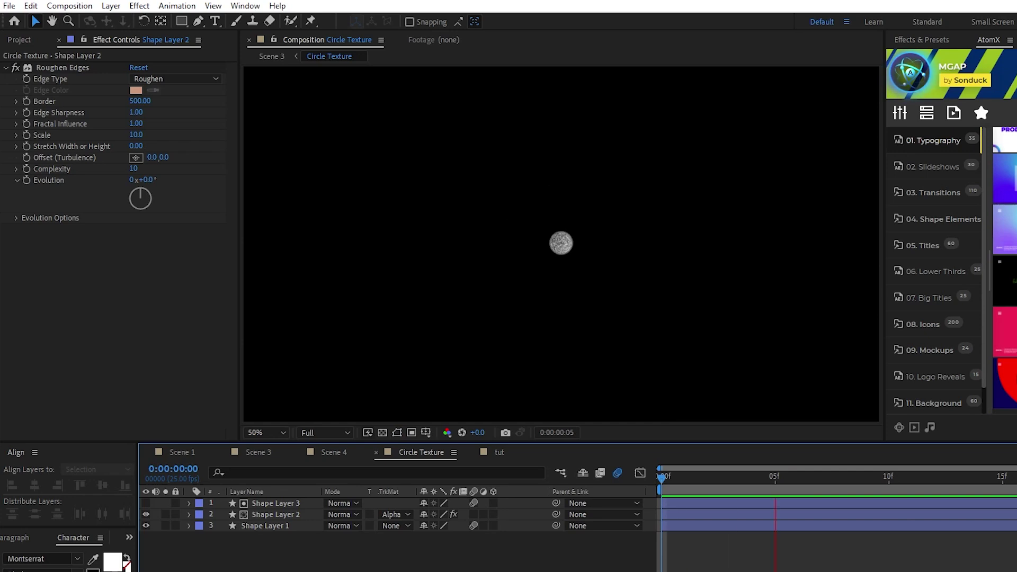